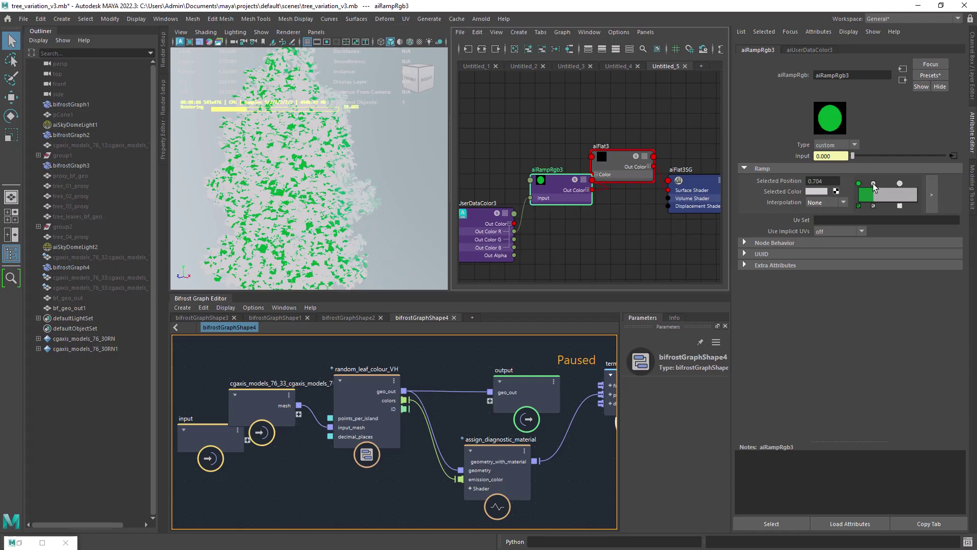
Colour the aiRampRgb3 ramp stops yellow, red and cyan, and move the red stop to position 0.591
click(872, 183)
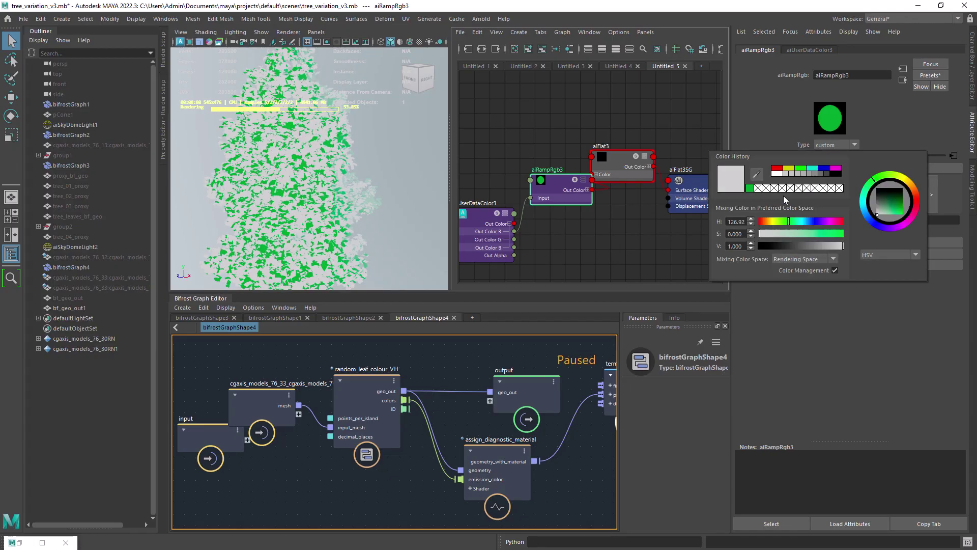
double_click(899, 184)
click(787, 168)
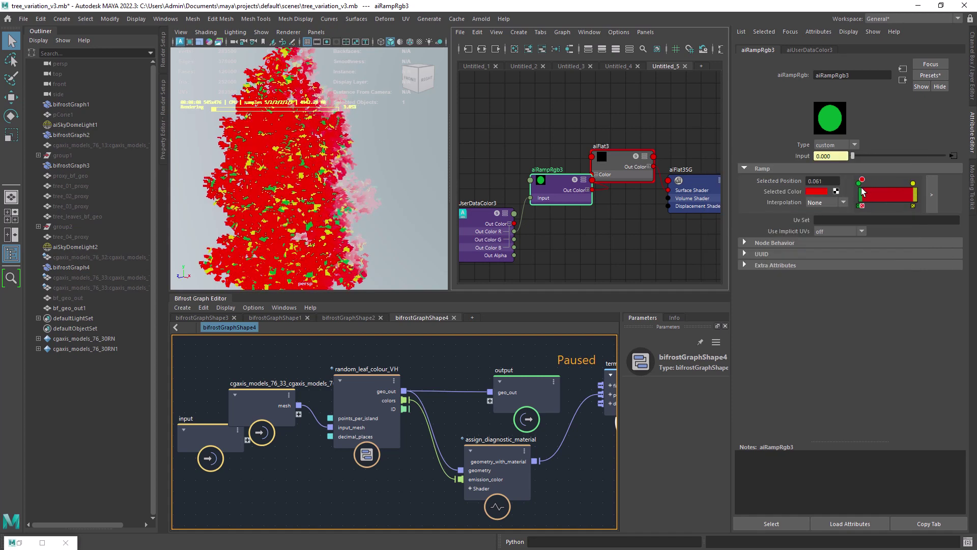
drag(860, 186, 893, 184)
click(817, 192)
click(853, 197)
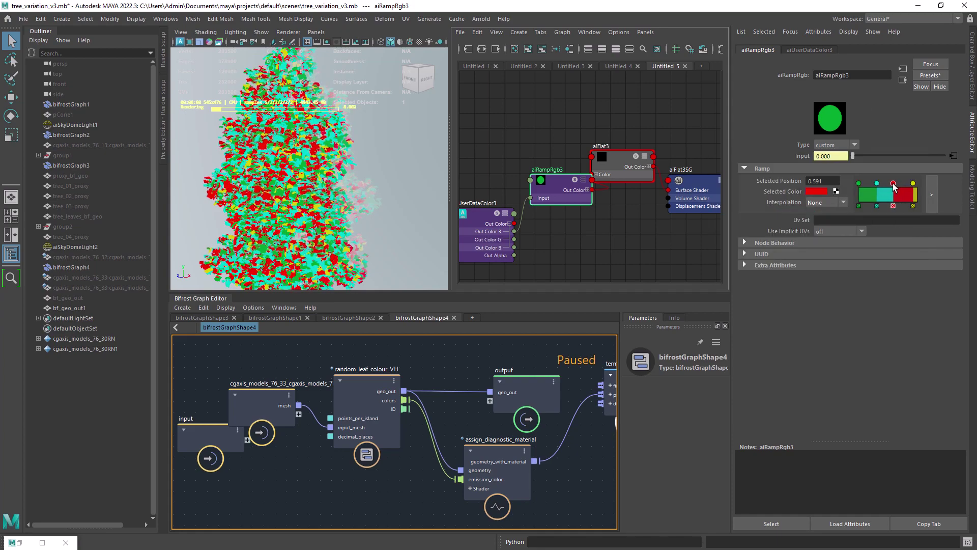
Reference the tree file cgaxis_models_76_30.mb from the project's data folder into the scene
click(166, 19)
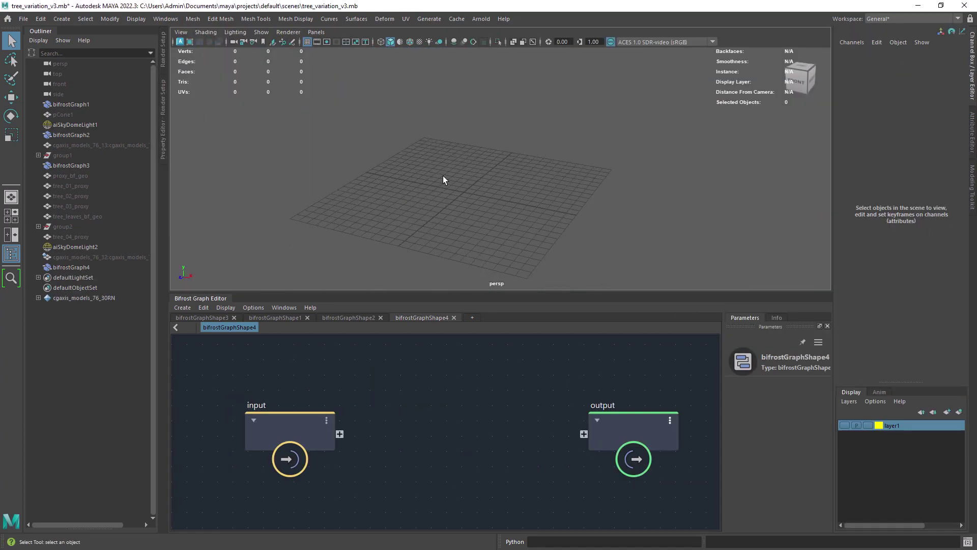
key(ctrl+r)
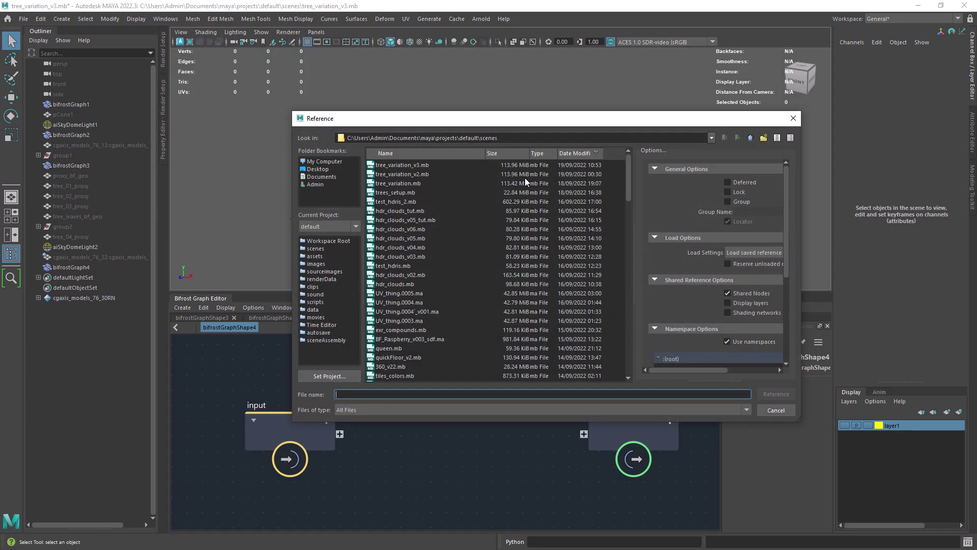
click(315, 310)
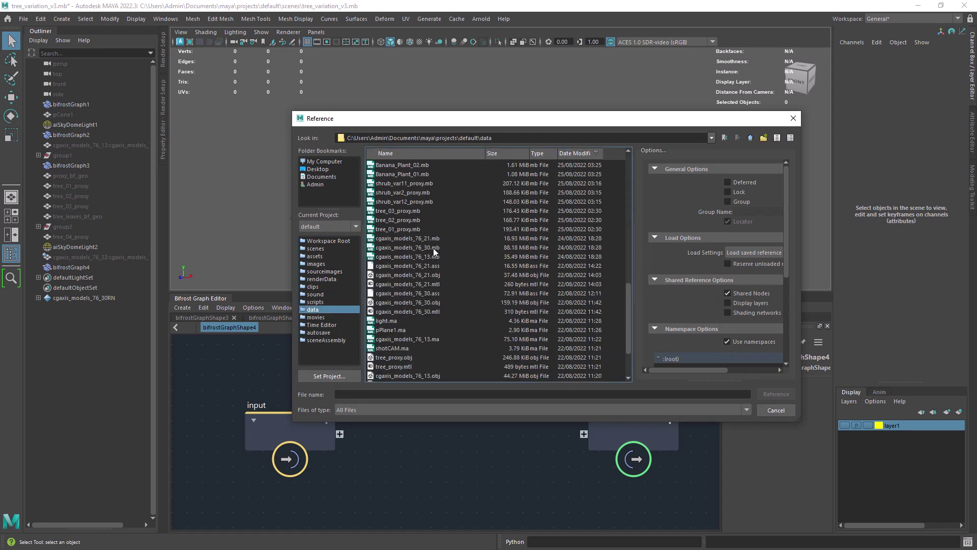
double_click(434, 248)
Unhide the two newly referenced tree meshes and frame the tree in the perspective view
drag(119, 277, 121, 287)
key(shift+h)
key(f)
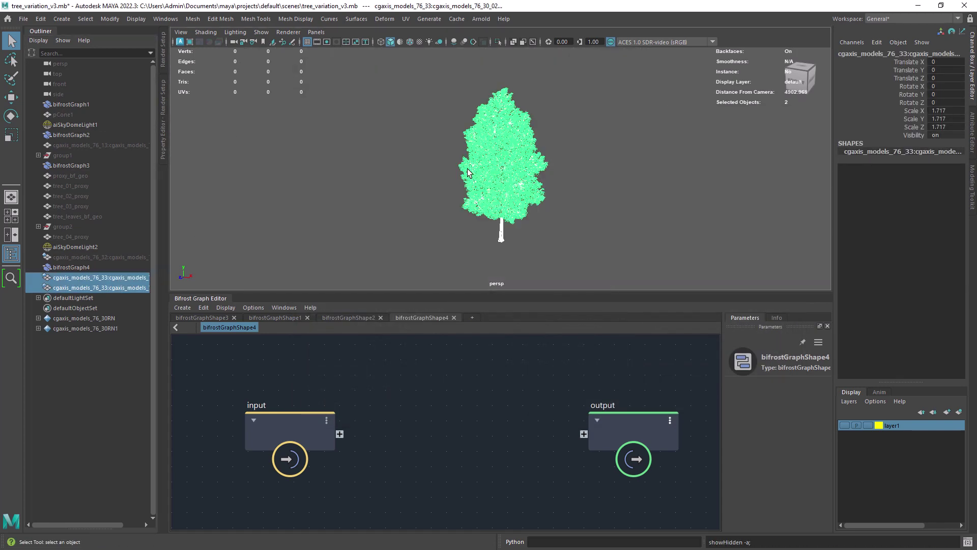
click(462, 169)
alt+right_drag(466, 173, 501, 182)
alt+drag(501, 182, 528, 176)
scroll(528, 179, down, 3)
Bring the leaf mesh into the Bifrost graph as an input node and arrange it beside the default input node
click(118, 287)
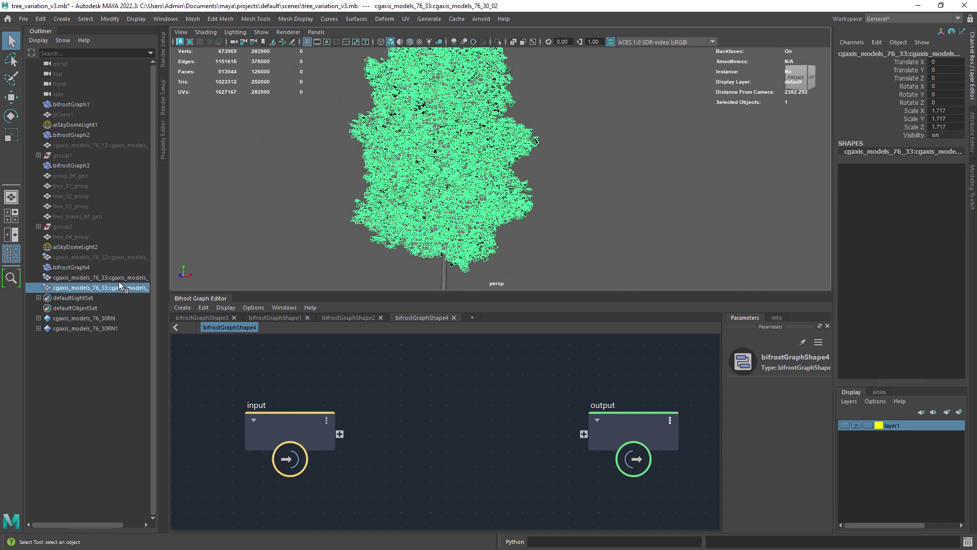
middle_drag(393, 379, 395, 380)
drag(294, 424, 201, 441)
drag(392, 404, 359, 433)
Add a random_leaf_colour_VH node and feed the leaf mesh into its input_mesh port
click(416, 416)
key(Tab)
text(vh)
key(Return)
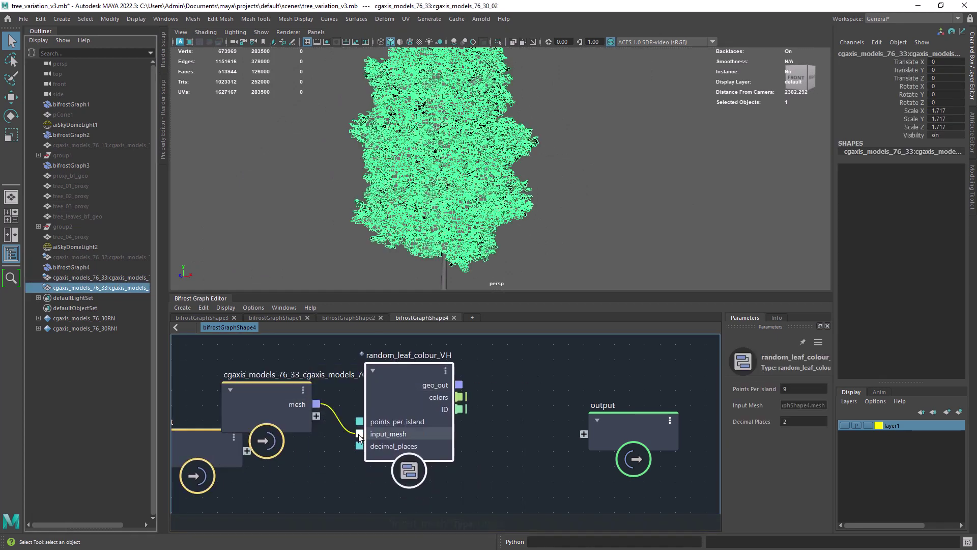
Make room by the output node and add an assign_diagnostic_material node to the Bifrost graph
drag(616, 431, 678, 379)
click(557, 429)
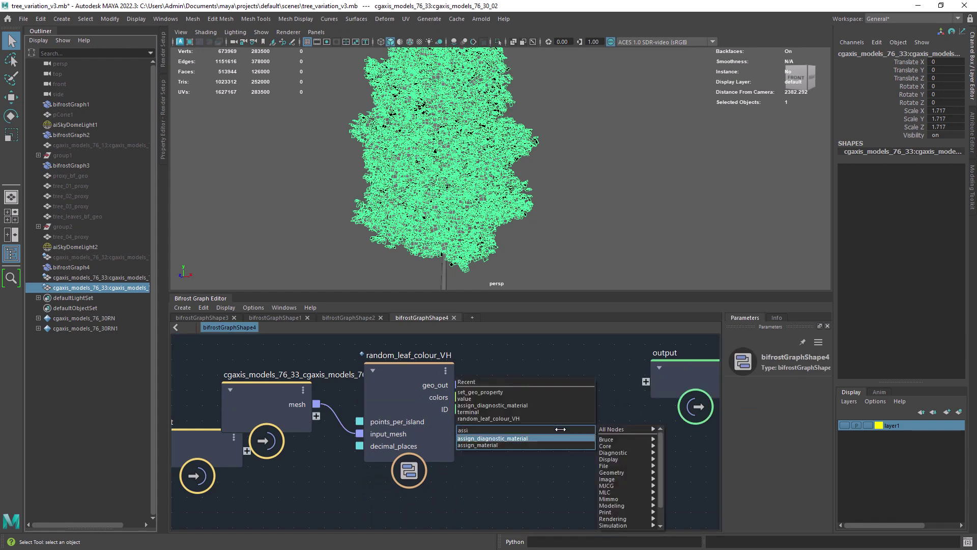
key(Return)
drag(546, 441, 565, 420)
Add a terminal node and spread it and the output node out past the diagnostic material node
click(558, 370)
key(Tab)
text(term)
key(Return)
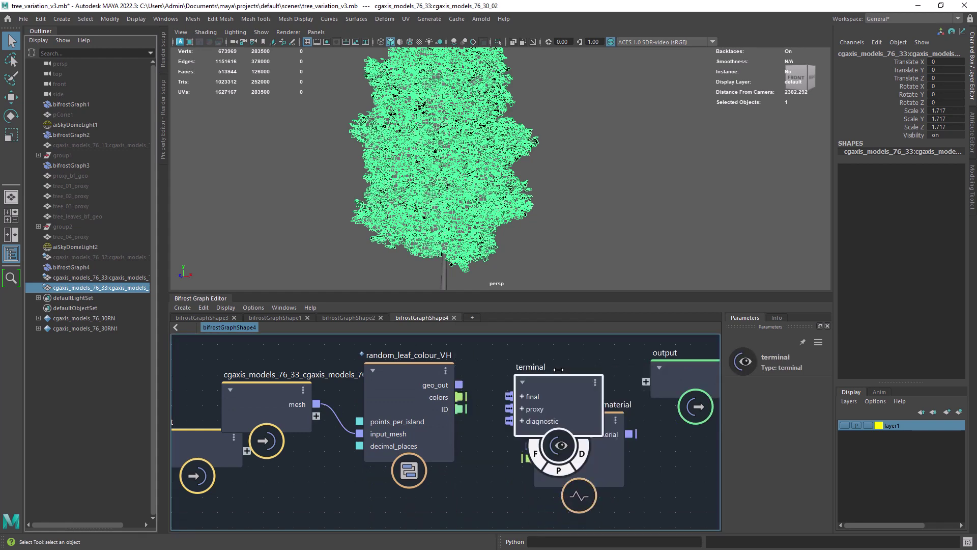
scroll(558, 370, down, 3)
alt+middle_drag(558, 370, 478, 378)
drag(575, 380, 680, 372)
drag(478, 389, 591, 363)
Connect geo_out and colors to the diagnostic material's geometry and emission_color, and its output to the terminal
drag(491, 419, 490, 407)
drag(404, 391, 454, 424)
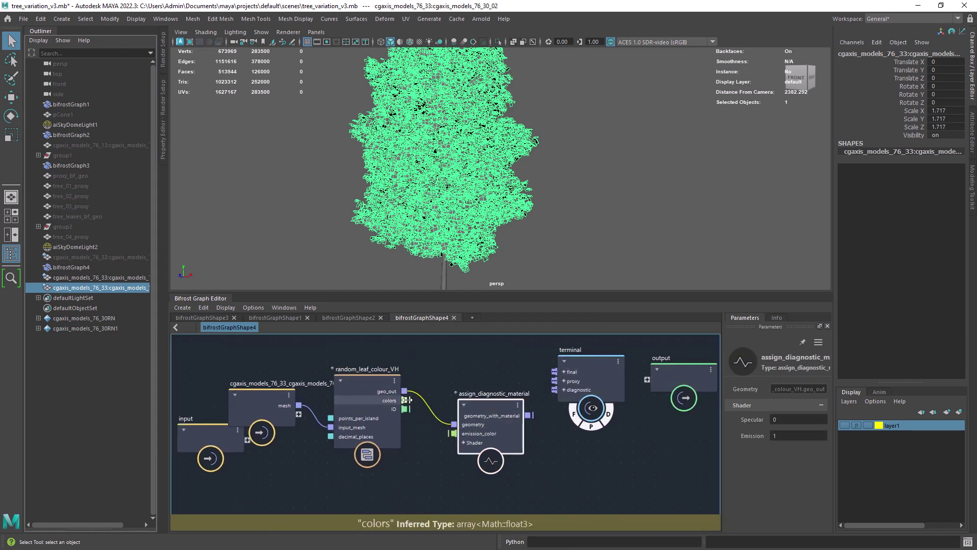
drag(529, 415, 555, 389)
Hide the two source tree meshes and inspect the randomly coloured leaves up close
key(ctrl+h)
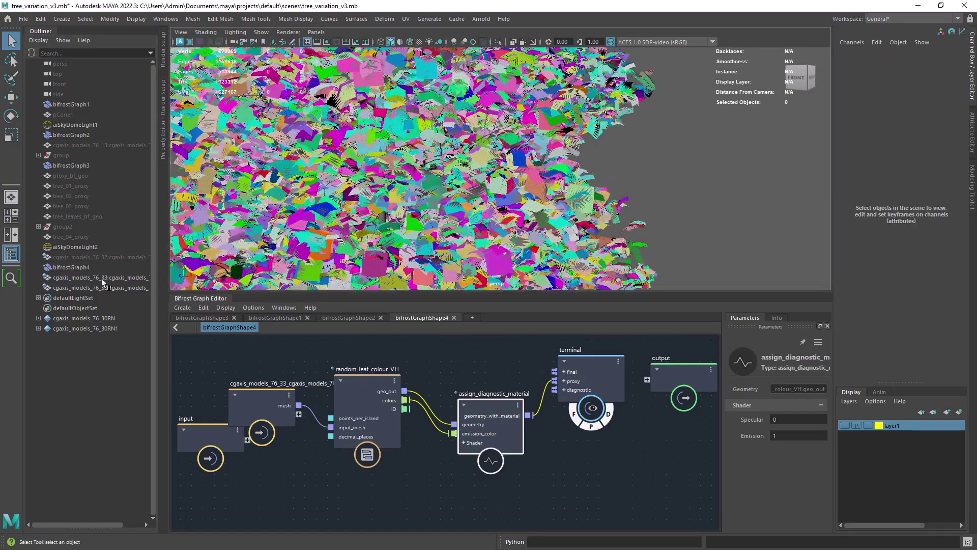
scroll(458, 193, down, 3)
click(473, 188)
scroll(483, 192, up, 8)
alt+drag(484, 191, 461, 206)
scroll(461, 206, up, 5)
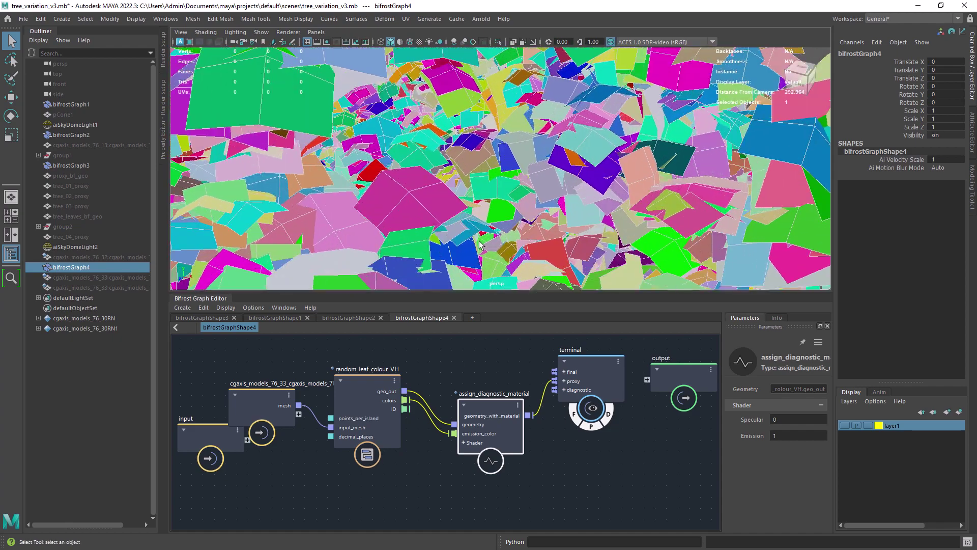
Try a different Points Per Island value on the random_leaf_colour_VH node and inspect the leaf colours
click(367, 404)
drag(754, 389, 823, 383)
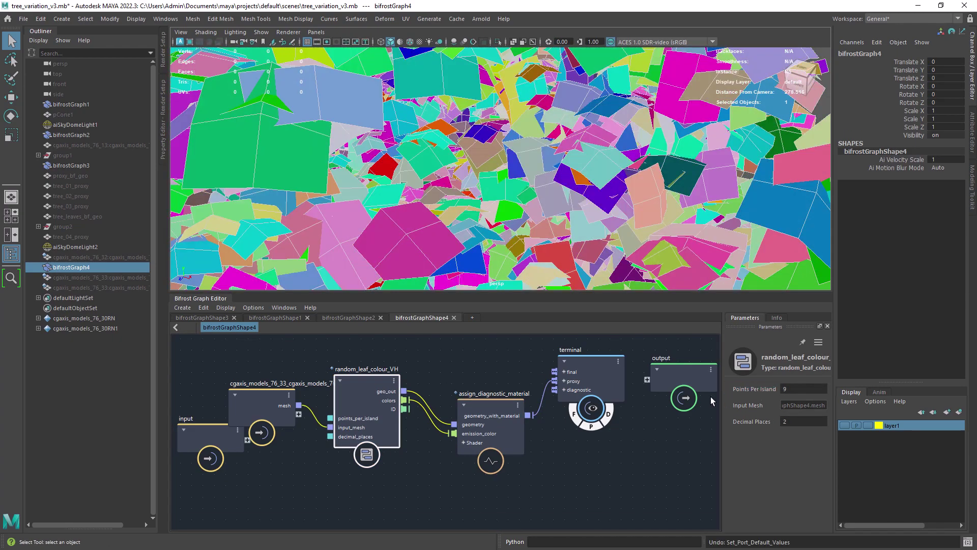
drag(760, 389, 790, 388)
scroll(544, 189, down, 10)
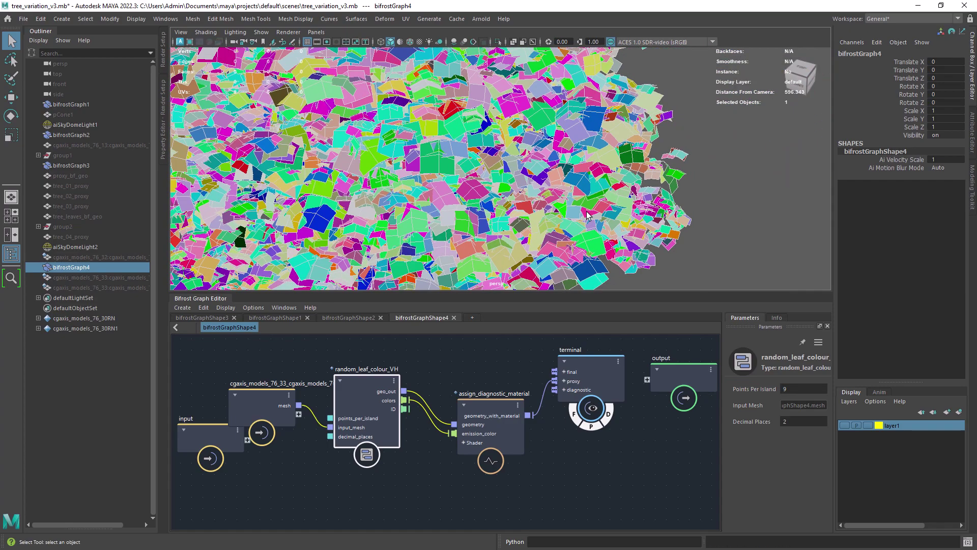
click(656, 219)
alt+drag(549, 204, 511, 184)
scroll(510, 185, up, 6)
Rearrange the material, output and terminal nodes and connect the random_leaf_colour_VH geo_out to the output node
mouse_move(478, 440)
mouse_down()
mouse_move(483, 419)
mouse_move(456, 411)
mouse_up()
alt+drag(540, 212, 502, 183)
alt+right_drag(502, 184, 460, 190)
drag(403, 400, 492, 451)
drag(682, 372, 483, 364)
drag(586, 362, 631, 376)
drag(403, 391, 451, 371)
drag(478, 363, 520, 382)
Graph bifrostGraph4 with its connections in a new Node Editor tab
alt+right_drag(501, 183, 466, 188)
click(165, 19)
click(188, 155)
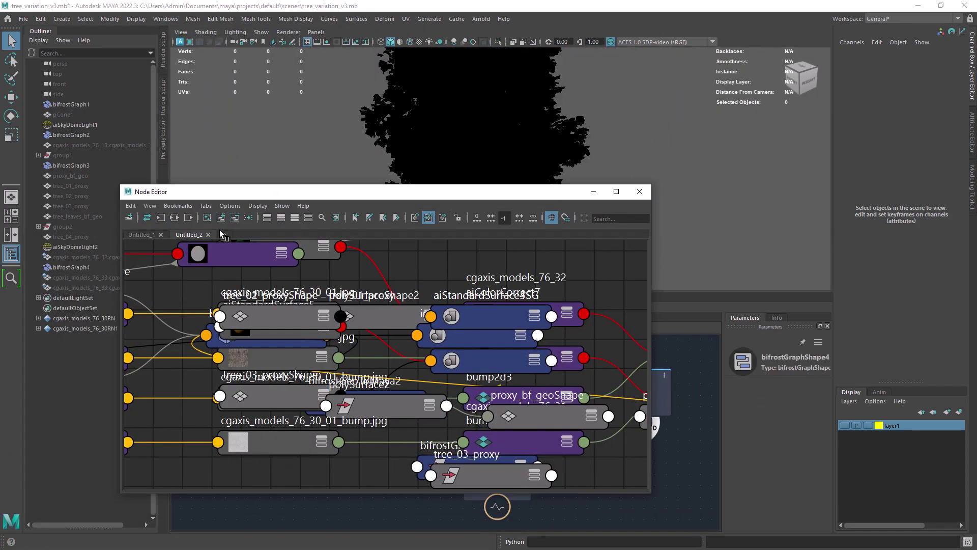
click(224, 234)
drag(254, 192, 363, 197)
click(71, 267)
click(283, 224)
Add a bifrostGeoToMaya node and connect the geo_out of bifrostGraphShape4 to its bifrostGeo input
click(438, 395)
key(Tab)
text(bifrostGeoToMaya)
key(Return)
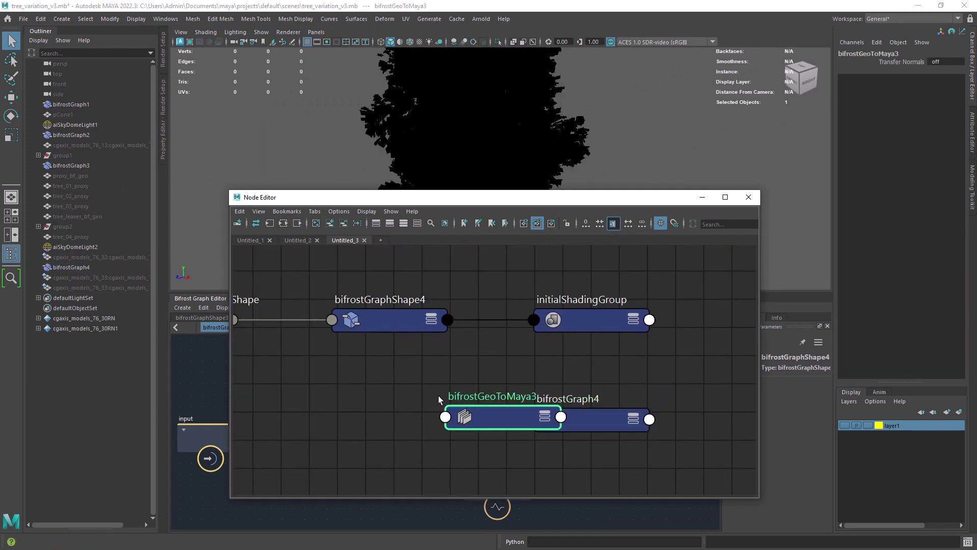
click(448, 320)
click(503, 147)
click(445, 417)
click(471, 427)
drag(500, 414, 416, 408)
Create a mesh node, connect mayaMesh from bifrostGeoToMaya to its inMesh, and minimize the Node Editor
click(521, 386)
key(Tab)
text(mesh)
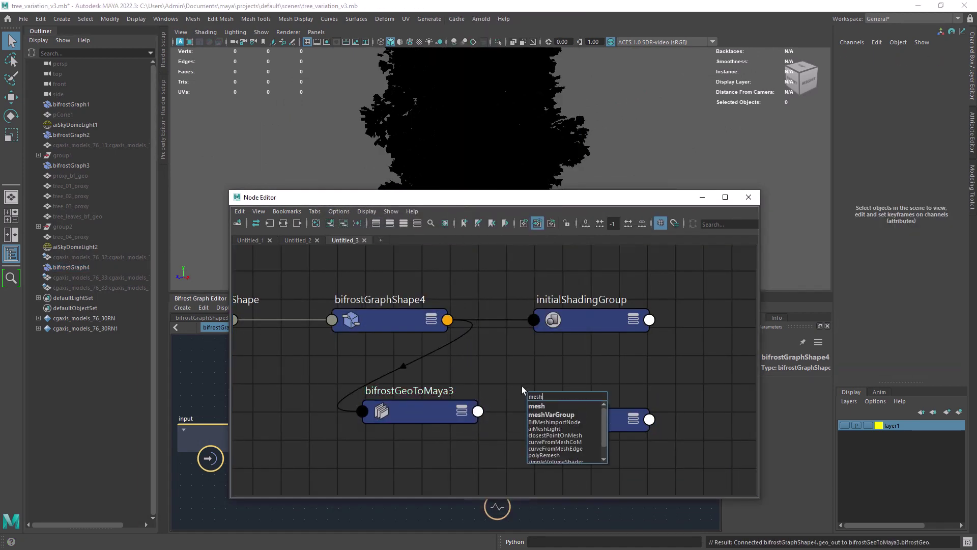
key(Return)
click(478, 412)
click(512, 419)
click(529, 407)
click(549, 422)
click(703, 197)
Rename the converted mesh bf_geo_out, duplicate it and hide the original
double_click(100, 300)
text(b)
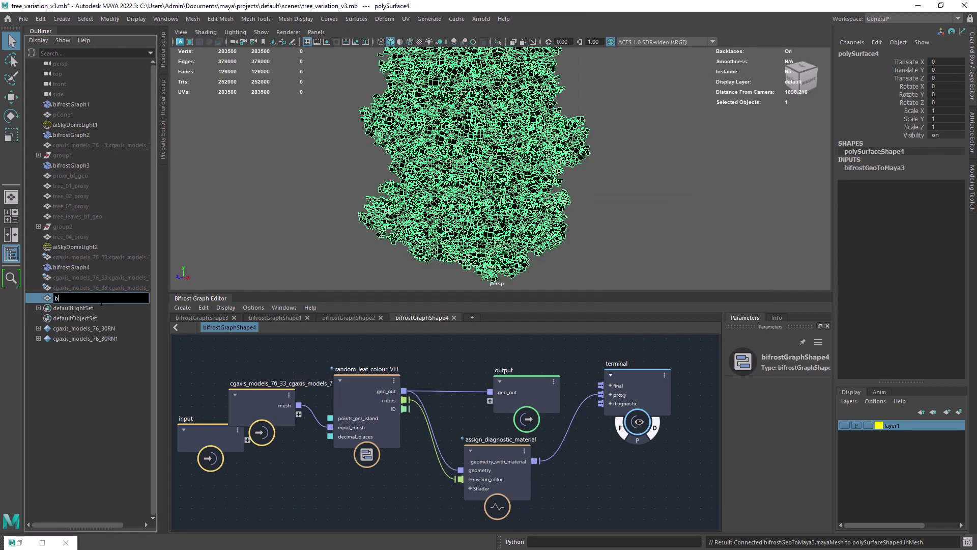
key(ctrl+d)
click(96, 300)
key(ctrl+h)
Check the duplicated mesh's colour set and toggle its vertex colour display
click(561, 201)
alt+middle_drag(562, 202, 552, 280)
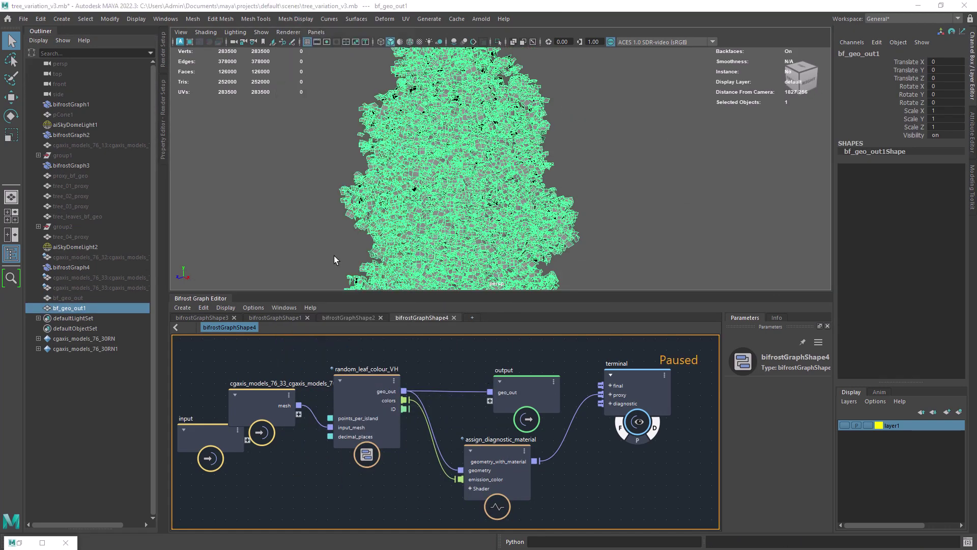
click(295, 19)
click(297, 212)
click(398, 189)
scroll(401, 183, down, 2)
click(296, 19)
click(342, 324)
Show the Node Editor beside the perspective view and open a new empty tab in it
click(323, 220)
alt+middle_drag(323, 220, 321, 170)
scroll(320, 163, up, 5)
alt+drag(301, 122, 351, 86)
click(340, 104)
scroll(351, 117, down, 5)
click(316, 32)
click(466, 119)
click(705, 66)
Create an aiFlat shader in the empty node graph
scroll(351, 152, up, 6)
alt+middle_drag(407, 137, 379, 166)
right_click(382, 166)
click(625, 192)
key(Tab)
text(aifla)
key(Down)
key(Down)
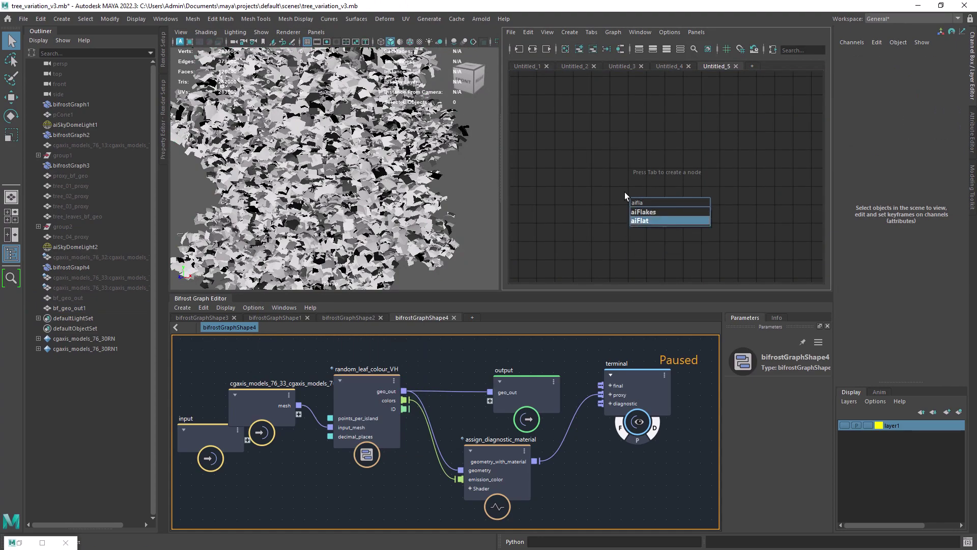
key(Return)
Add an aiUserDataColor node next to the flat shader
click(568, 224)
key(Tab)
text(aiu)
key(Return)
Look up the colour set name stored on the bf_geo_out1 mesh
click(70, 307)
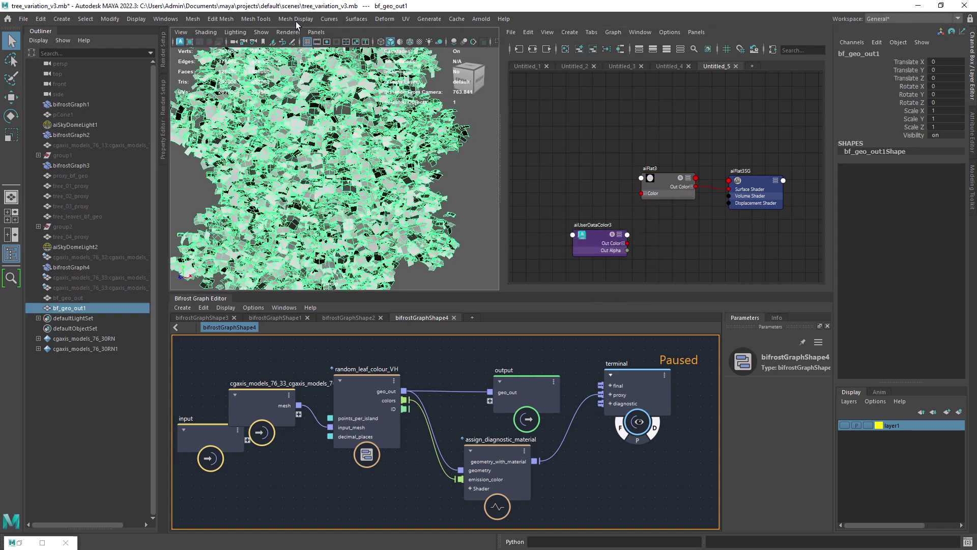
click(295, 19)
click(301, 227)
click(474, 299)
click(398, 189)
Set the aiUserDataColor node's attribute to point_color and reposition the aiFlat node
click(595, 244)
click(972, 132)
click(847, 109)
text(point_color)
key(Return)
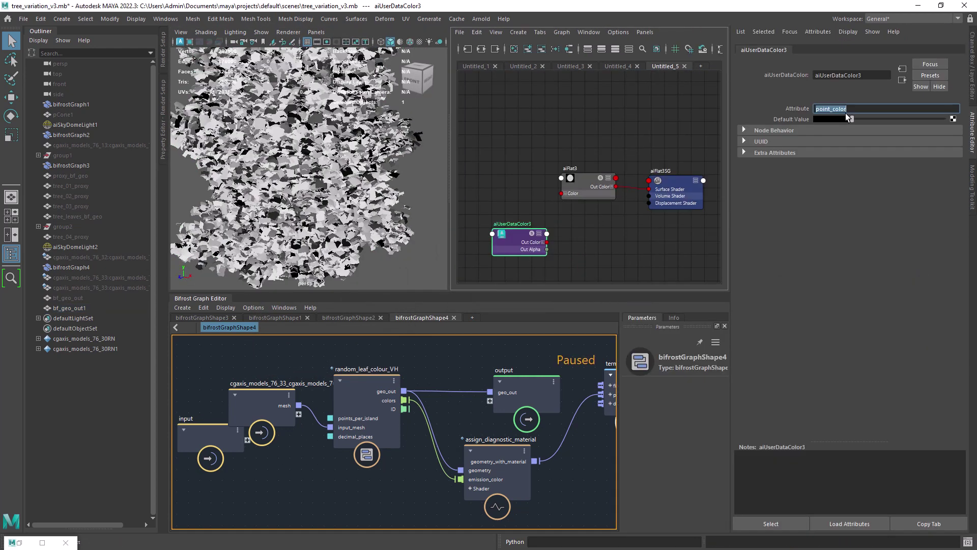
drag(577, 200, 599, 185)
Enable Export Vertex Colors in the Arnold settings of the bf_geo_out1 mesh shape
click(394, 219)
click(774, 207)
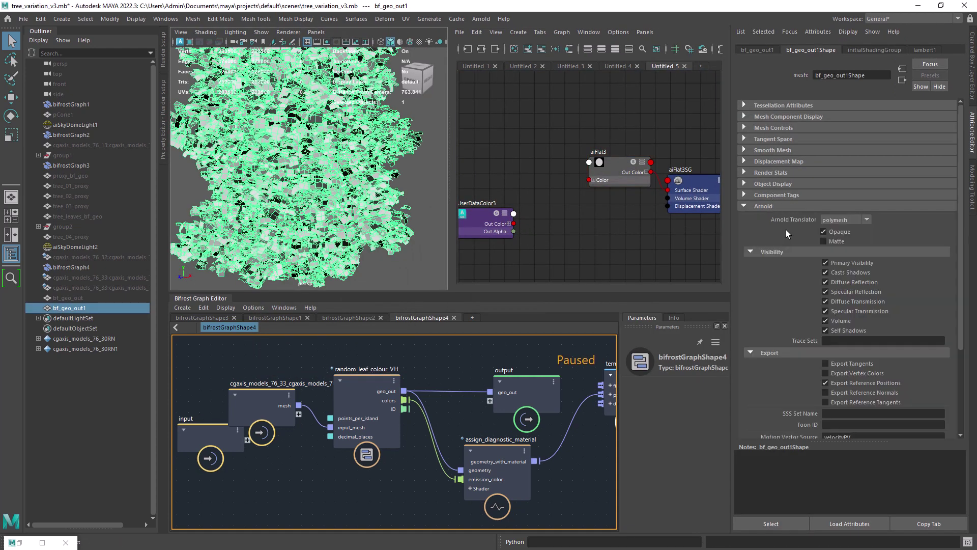
click(972, 133)
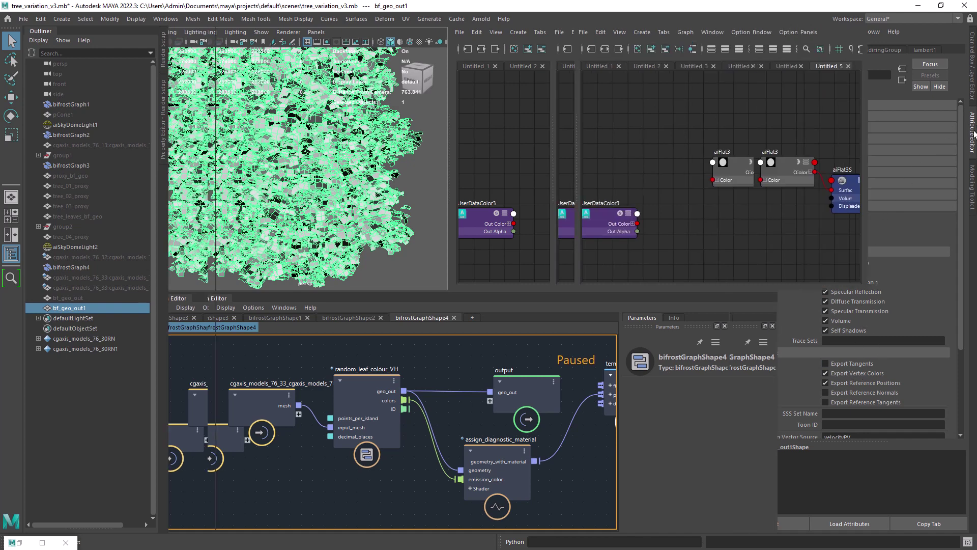
Add an aiRampRgb node to the shader network
click(687, 229)
key(Tab)
text(air)
key(Return)
Connect the user data's Out Color R to the ramp's input and the ramp's Out Color to the aiFlat Color
click(629, 224)
drag(632, 231, 655, 213)
drag(681, 196, 660, 186)
drag(696, 195, 708, 180)
Save the scene and start the Arnold render in the perspective view
click(432, 178)
scroll(431, 172, down, 5)
key(ctrl+s)
click(179, 42)
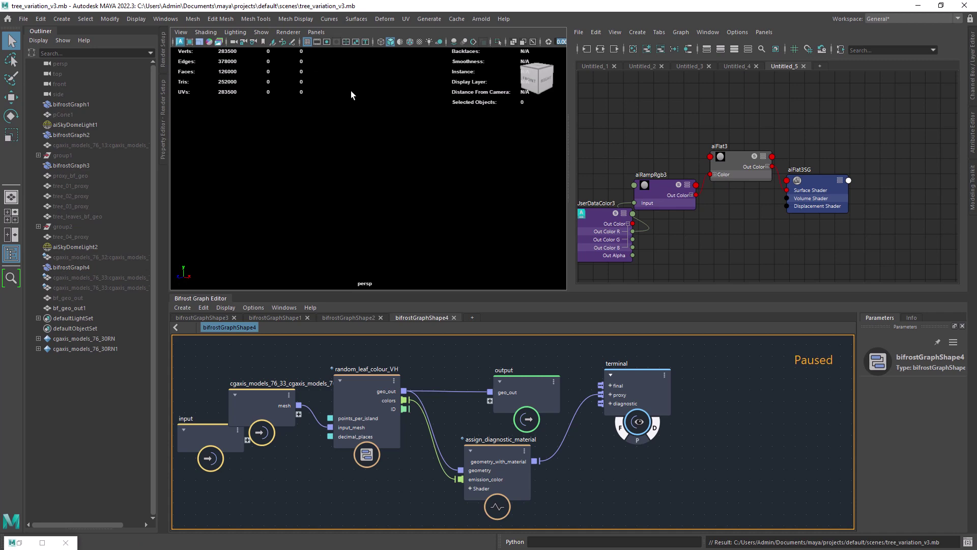
Set the aiRampRgb node's interpolation to None and recolour its first stop
drag(664, 189, 679, 184)
click(972, 132)
click(827, 203)
click(816, 212)
mouse_move(917, 183)
mouse_down()
mouse_move(873, 184)
mouse_move(917, 183)
mouse_move(903, 184)
mouse_up()
click(859, 183)
click(816, 192)
click(799, 219)
Add more stops to the ramp and give them contrasting colours to form green, cyan and yellow bands
click(874, 183)
click(818, 192)
click(840, 232)
click(900, 183)
click(817, 191)
click(772, 221)
click(837, 233)
drag(858, 184, 877, 183)
click(816, 191)
click(807, 220)
mouse_move(903, 183)
mouse_down()
mouse_move(892, 184)
mouse_move(901, 183)
mouse_up()
Preview the ramp colours on the tree by switching the perspective view between Viewport 2.0 and Arnold
scroll(309, 169, up, 3)
scroll(309, 169, down, 5)
click(287, 32)
click(301, 50)
click(165, 19)
click(168, 336)
click(288, 32)
click(295, 61)
Delete the extra ramp stop, move the cyan stop to 0.487 and switch the perspective view back to Viewport 2.0
click(893, 206)
drag(877, 183, 887, 186)
scroll(309, 169, up, 3)
click(288, 32)
click(300, 51)
scroll(590, 252, down, 2)
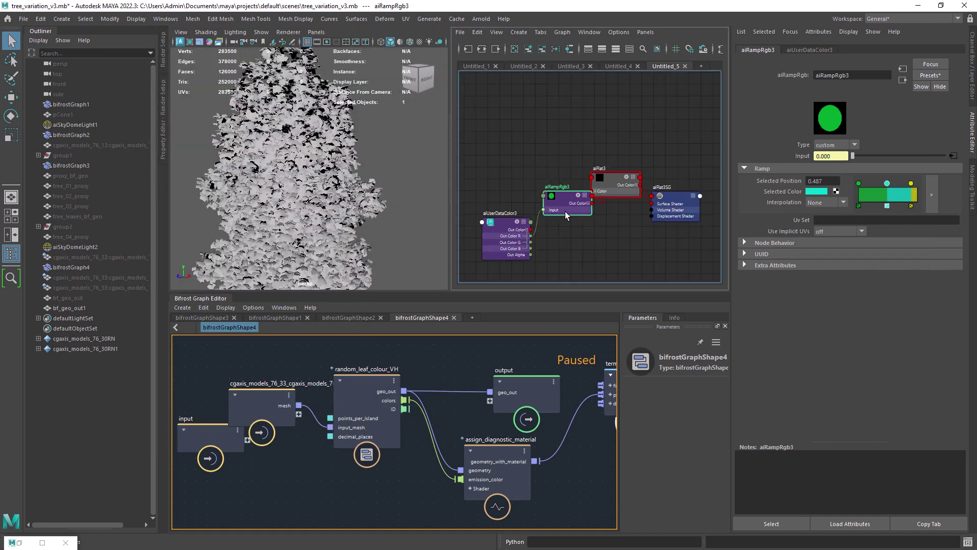
Add an aiStandardSurface node to the shader network
click(586, 227)
key(Tab)
text(aistand)
click(594, 258)
alt+middle_drag(593, 255, 597, 197)
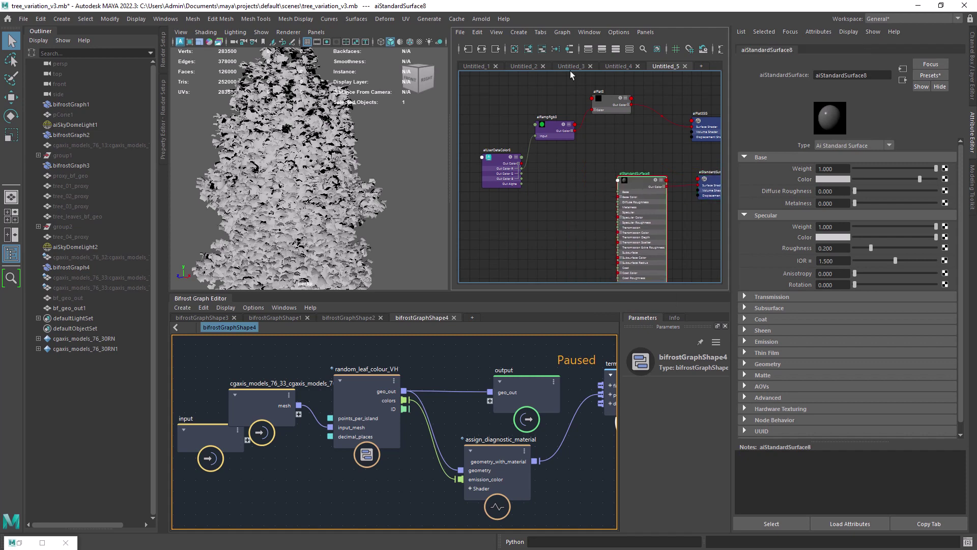
Bring the leaf colour, bump and opacity texture nodes from the Untitled_3 network into the Untitled_5 network
click(571, 68)
scroll(555, 160, up, 6)
scroll(535, 151, down, 6)
click(536, 191)
alt+middle_drag(540, 236, 522, 162)
shift+click(613, 213)
click(665, 67)
click(478, 32)
click(636, 178)
Connect the leaf bump and opacity textures to the new aiStandardSurface and arrange the nodes
click(603, 229)
alt+middle_drag(596, 239, 583, 195)
scroll(583, 195, up, 3)
drag(595, 137, 621, 245)
drag(509, 222, 535, 211)
click(573, 172)
scroll(569, 166, up, 2)
Add an aiColorCorrect node and feed the leaf colour texture into its input
key(Tab)
text(aicolo)
click(605, 199)
click(553, 220)
click(601, 205)
drag(631, 183, 591, 190)
Connect the aiRampRgb's Out Color to the aiStandardSurface's Base Color and Subsurface Color
alt+middle_drag(570, 102, 528, 144)
drag(545, 109, 551, 154)
click(578, 160)
Connect the aiColorCorrect node to the colour of the ramp's first stop at position 0
click(565, 149)
key(a)
click(858, 184)
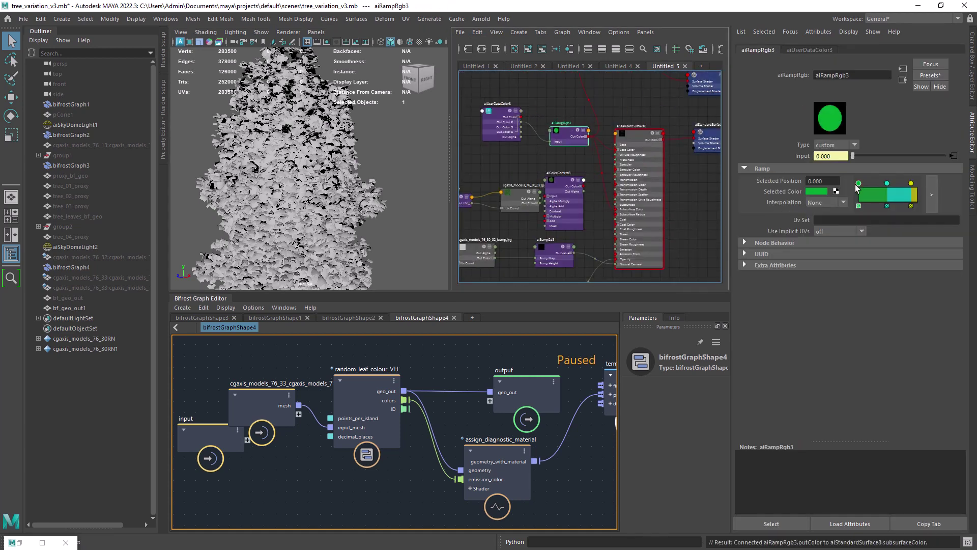
middle_drag(782, 190, 783, 190)
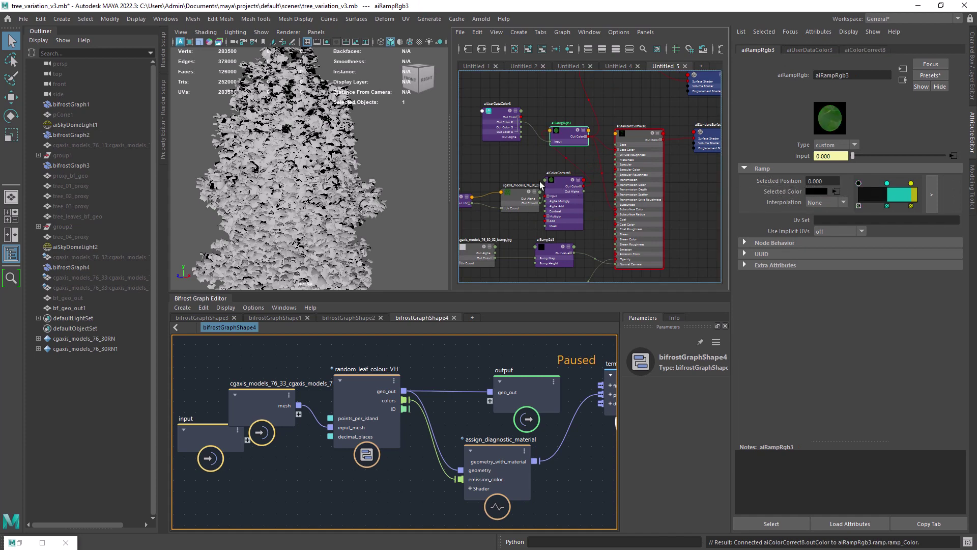
drag(561, 133, 572, 139)
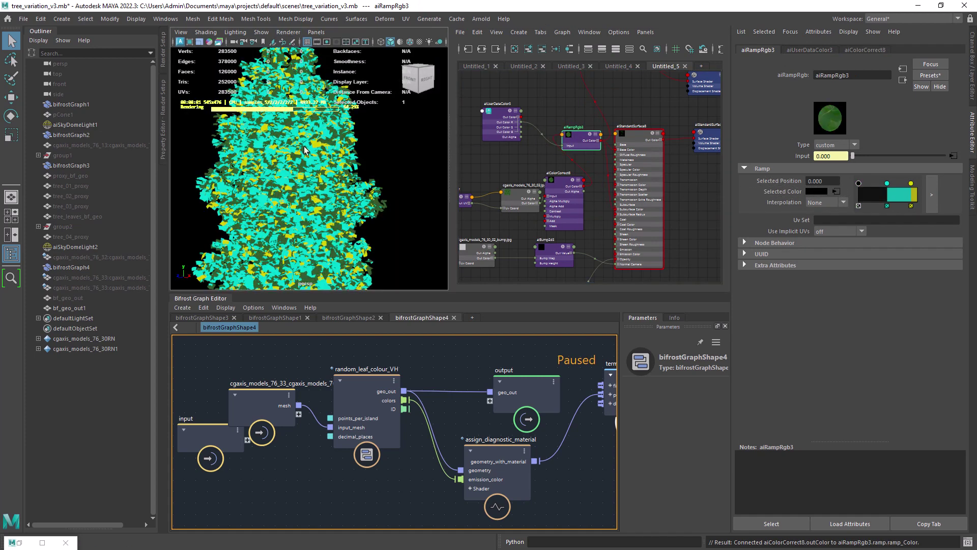
Assign the aiStandardSurface material to the bf_geo_out1 mesh
alt+middle_drag(575, 255, 567, 158)
scroll(586, 178, down, 2)
click(69, 308)
right_drag(633, 122, 633, 84)
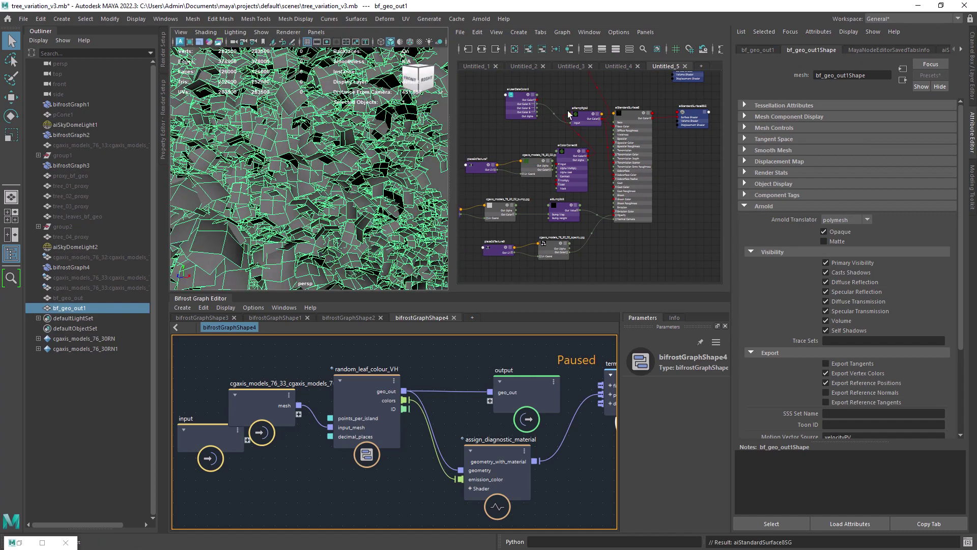
Render the textured tree with Arnold in the perspective view and inspect its leaves
scroll(299, 82, down, 5)
click(389, 94)
click(388, 93)
scroll(316, 146, up, 2)
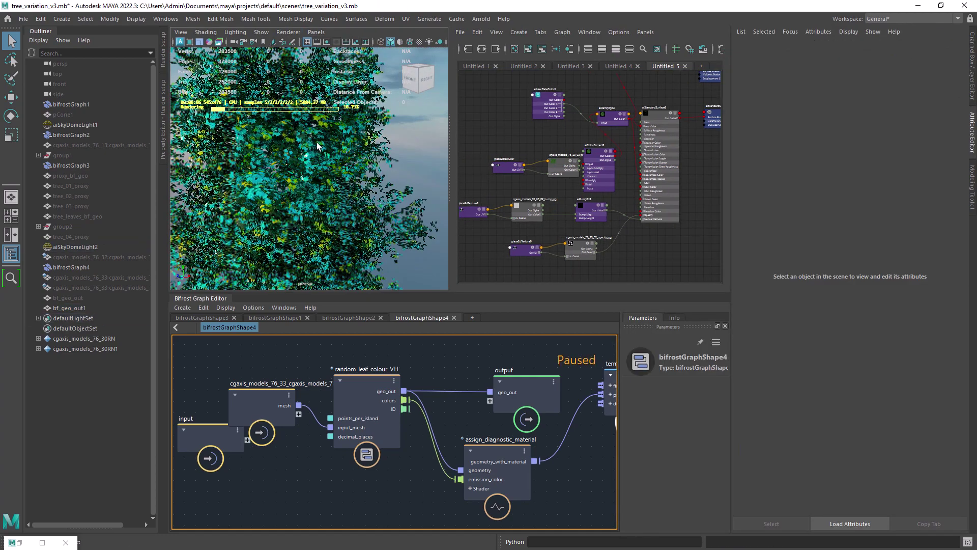
click(288, 32)
click(300, 47)
alt+middle_drag(640, 94, 619, 153)
click(69, 308)
click(288, 32)
click(294, 57)
click(76, 246)
Duplicate the aiColorCorrect node and connect the copy to the colour of the ramp's stop at 0.487
drag(491, 194, 583, 250)
key(ctrl+d)
scroll(514, 178, up, 4)
click(656, 170)
click(886, 183)
middle_drag(588, 246, 602, 187)
Feed the leaf texture into a third aiColorCorrect node and connect it to the ramp's yellow stop at 0.896
drag(571, 209, 623, 166)
key(ctrl+z)
key(ctrl+z)
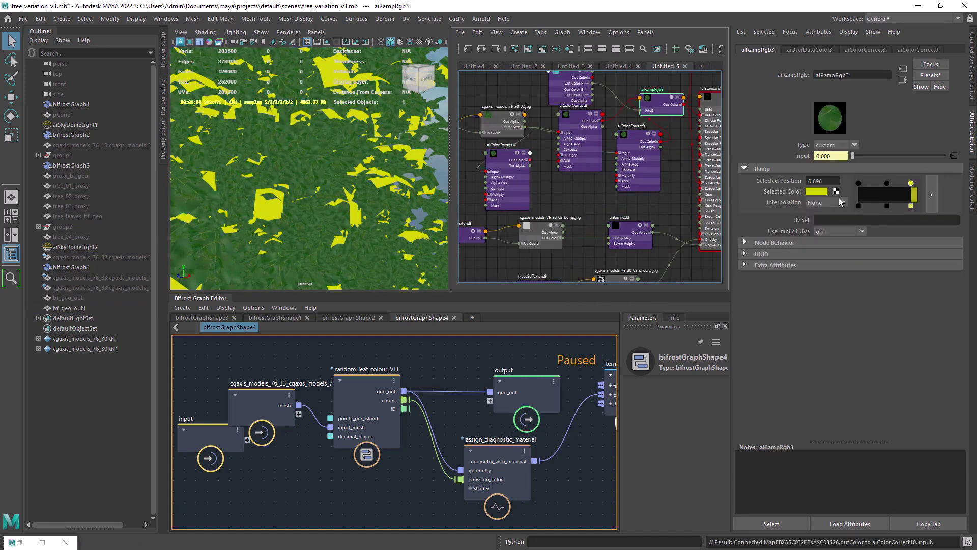
middle_drag(838, 198, 816, 191)
scroll(591, 146, down, 4)
Graph the input and output connections of the shader nodes to tidy the network
alt+middle_drag(591, 146, 543, 177)
click(635, 154)
click(482, 49)
click(613, 148)
click(482, 48)
Shift the hue of aiColorCorrect9 towards orange and raise its exposure
alt+middle_drag(577, 140, 550, 202)
click(551, 147)
scroll(551, 147, up, 3)
drag(898, 189, 893, 189)
drag(854, 233, 869, 233)
drag(892, 189, 869, 200)
Raise the exposure of aiColorCorrect10 and try shifting its hue
scroll(326, 173, down, 10)
alt+middle_drag(618, 250, 625, 124)
click(556, 232)
drag(855, 233, 867, 234)
drag(898, 188, 881, 184)
key(ctrl+z)
Move the ramp's last stop closer to the end and its middle stop to about 0.748
drag(901, 183, 915, 184)
drag(892, 184, 899, 184)
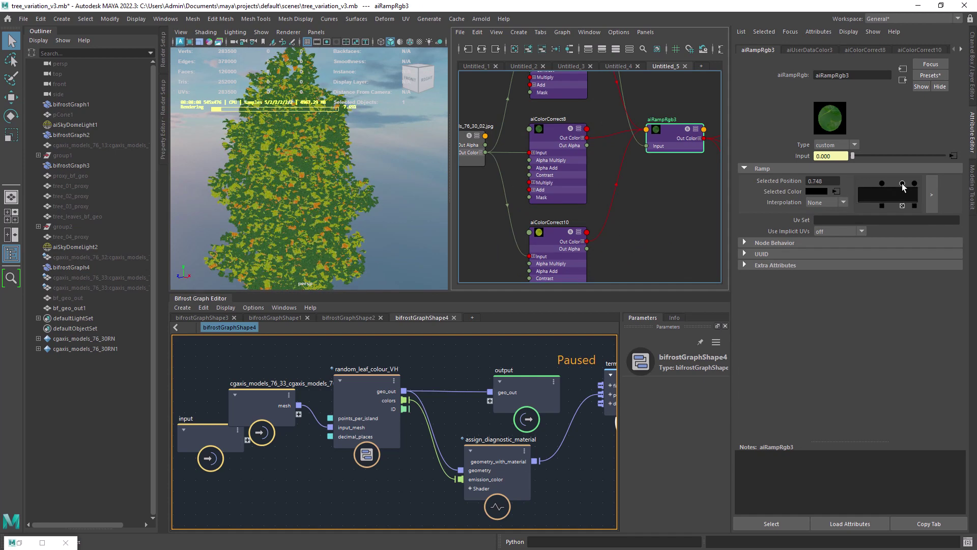
Apply the aiStandardSurface material to the tree in the viewport and raise aiColorCorrect9's exposure to 2.529
alt+middle_drag(629, 173, 556, 203)
scroll(556, 203, down, 4)
alt+middle_drag(584, 240, 584, 206)
middle_drag(637, 156, 300, 189)
click(518, 90)
drag(853, 233, 876, 234)
Set the Arnold camera (AA) samples to 3 in the render settings and check the whole tree
click(20, 543)
double_click(236, 202)
text(3)
key(Return)
click(305, 95)
scroll(355, 188, down, 3)
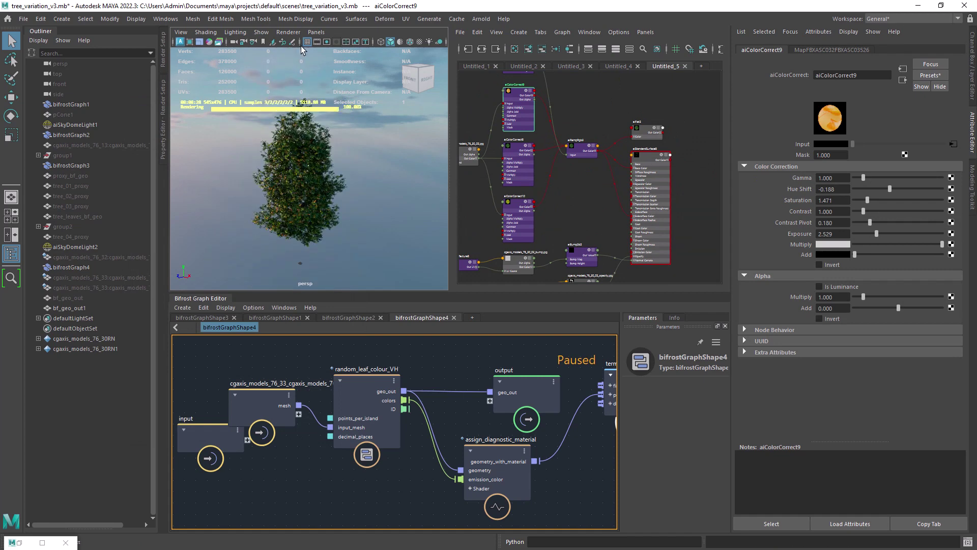
Switch the view back to Viewport 2.0 and group the leaf mesh with the trunk
click(301, 47)
click(300, 189)
shift+click(300, 257)
key(ctrl+g)
Set the group's Scale X, Y and Z to 0.01 and frame the tree
click(972, 66)
drag(946, 110, 946, 127)
text(0.01)
key(Return)
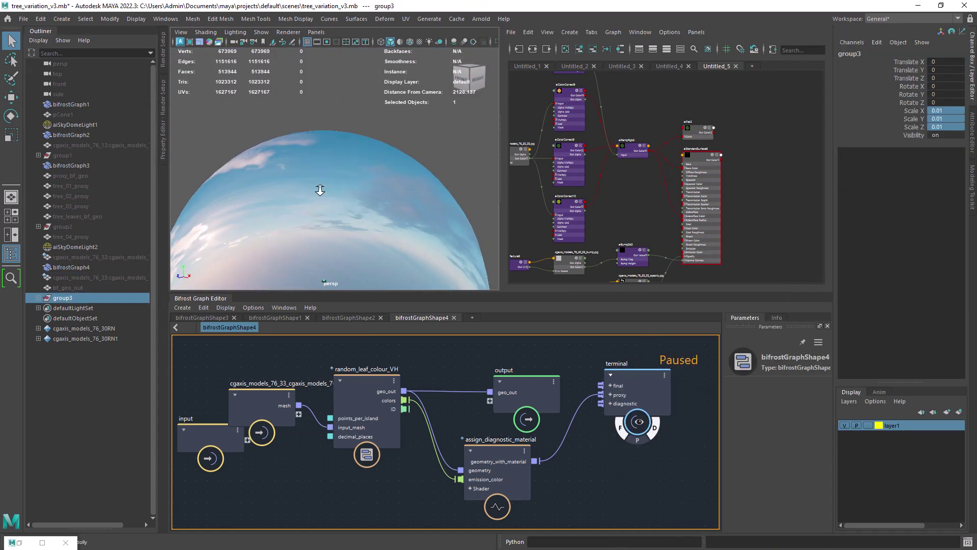
key(f)
scroll(434, 246, down, 5)
click(434, 246)
click(335, 173)
Open the Arnold .ass selection export for group3 and browse to the project's data folder
click(93, 298)
click(481, 19)
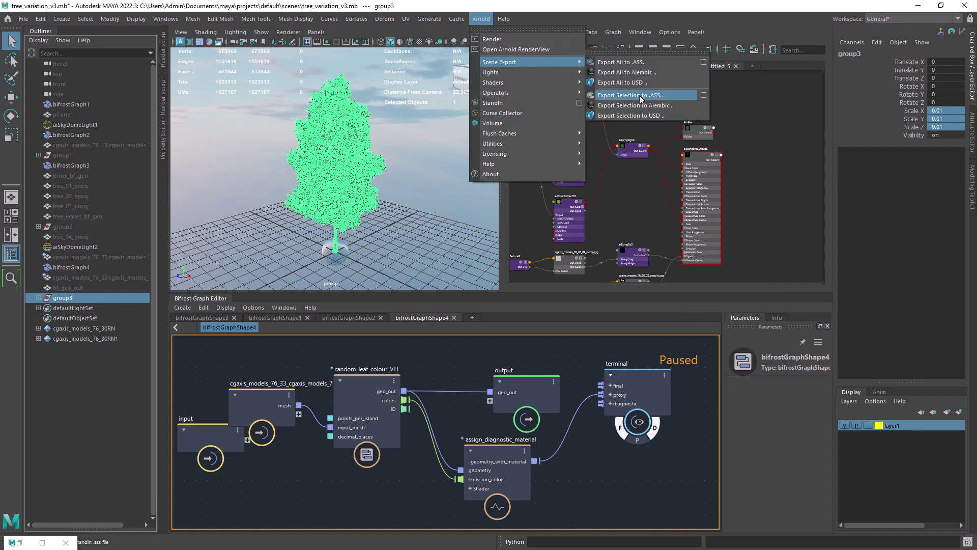
click(639, 95)
click(312, 308)
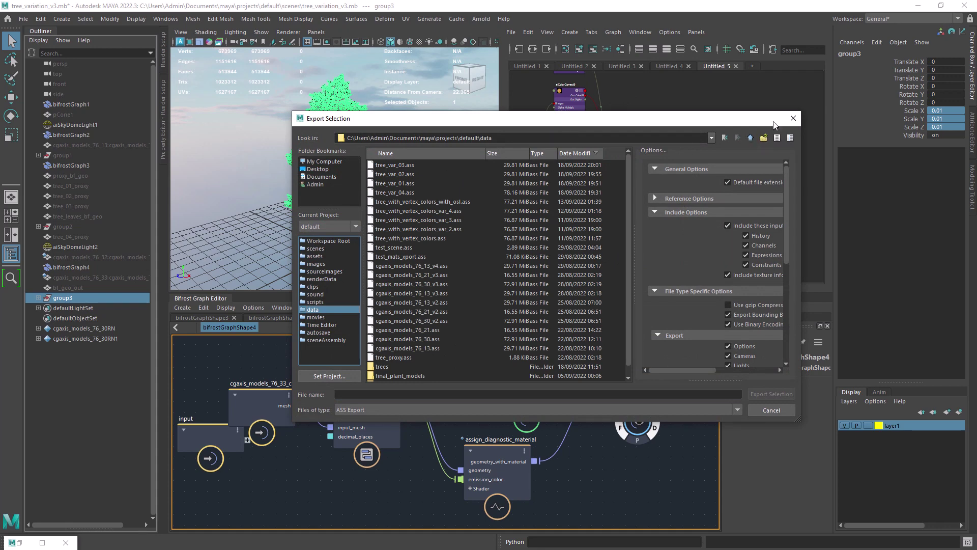
click(792, 120)
Move the ramp's stops close to the start, with the last one at 0.313, and return to Viewport 2.0
click(382, 227)
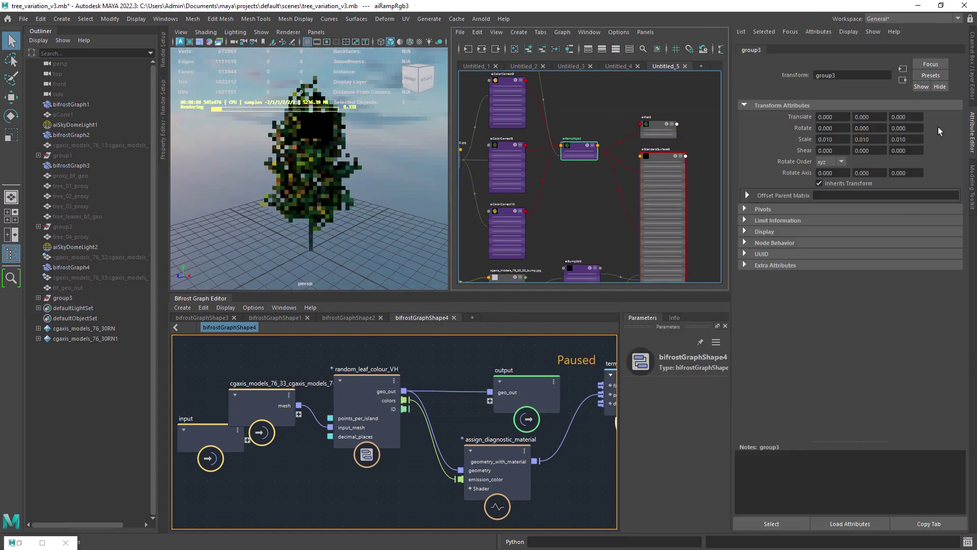
click(899, 183)
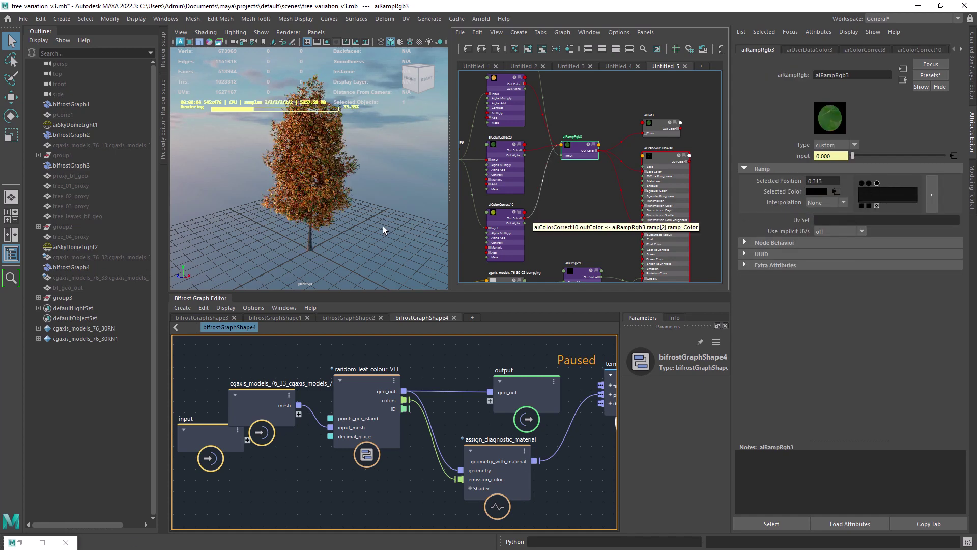
click(288, 32)
click(295, 51)
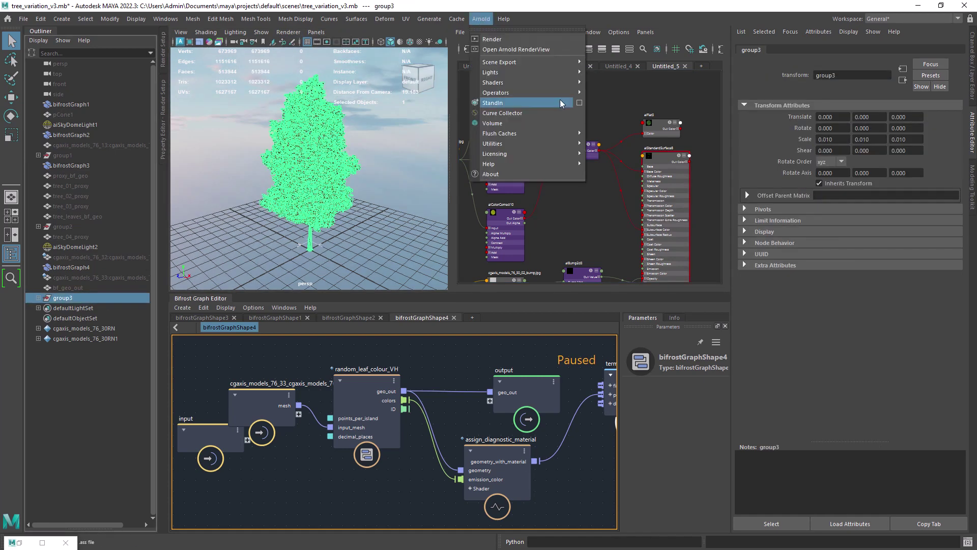
Set the aiStandardSurface's subsurface weight to 0.450
click(386, 201)
drag(654, 162, 699, 183)
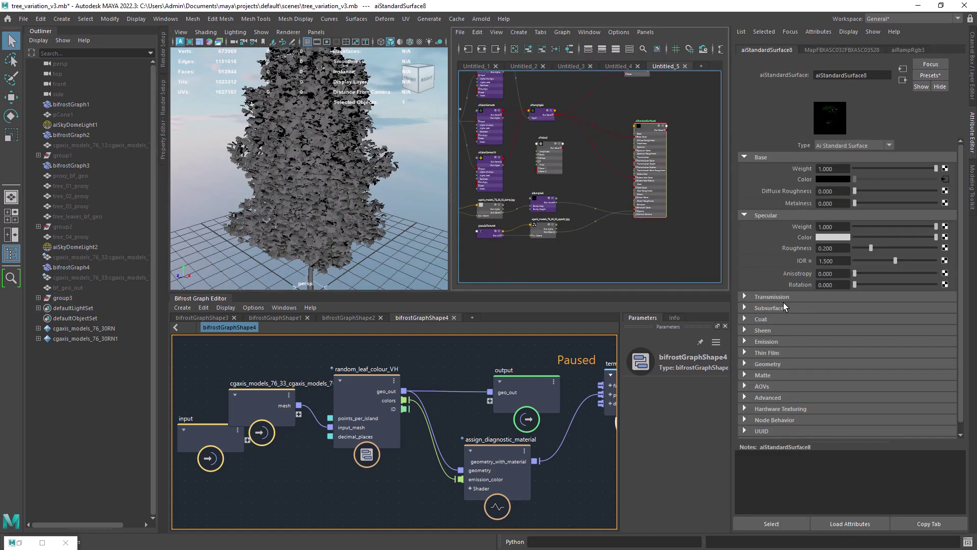
click(771, 396)
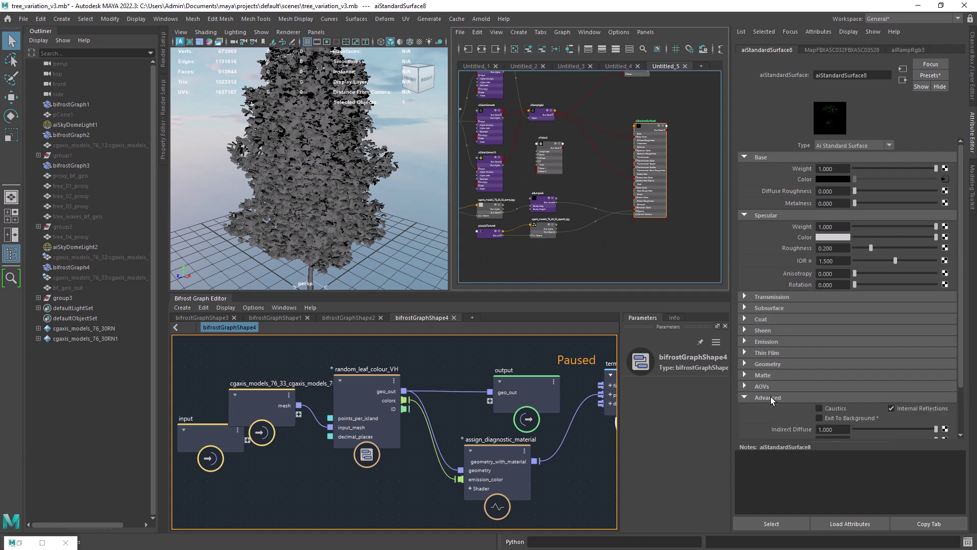
click(770, 396)
click(774, 364)
click(777, 308)
click(760, 314)
text(.450)
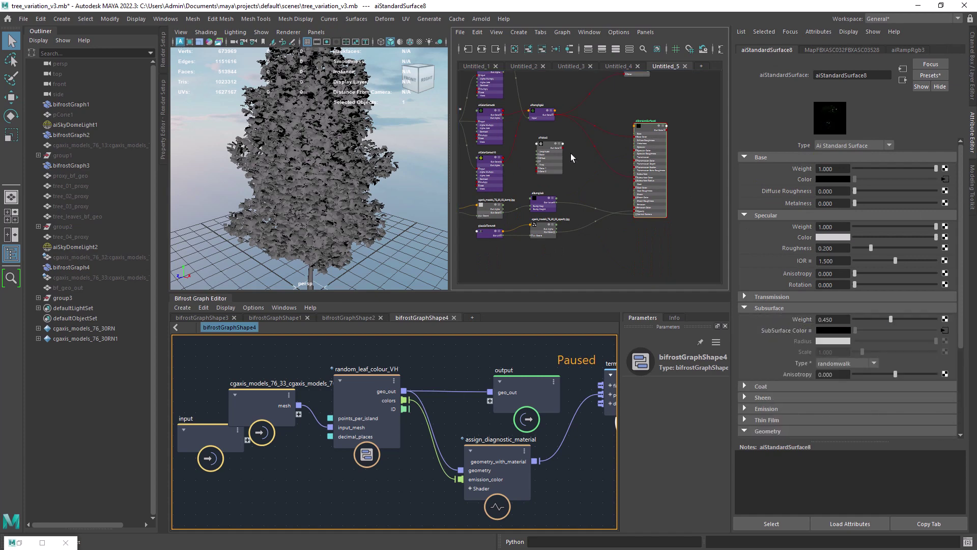
Add an aiColorCorrect node feeding the aiStandardSurface's specular roughness and set its saturation to 0
scroll(690, 97, up, 2)
click(529, 199)
key(Tab)
text(aico)
key(Return)
alt+middle_drag(529, 198, 625, 220)
drag(532, 154, 629, 224)
scroll(630, 224, up, 3)
alt+middle_drag(630, 224, 594, 207)
drag(862, 200, 854, 200)
Render the tree in the Arnold RenderView and examine the leaves
click(481, 19)
click(507, 28)
click(502, 115)
alt+middle_drag(667, 204, 621, 207)
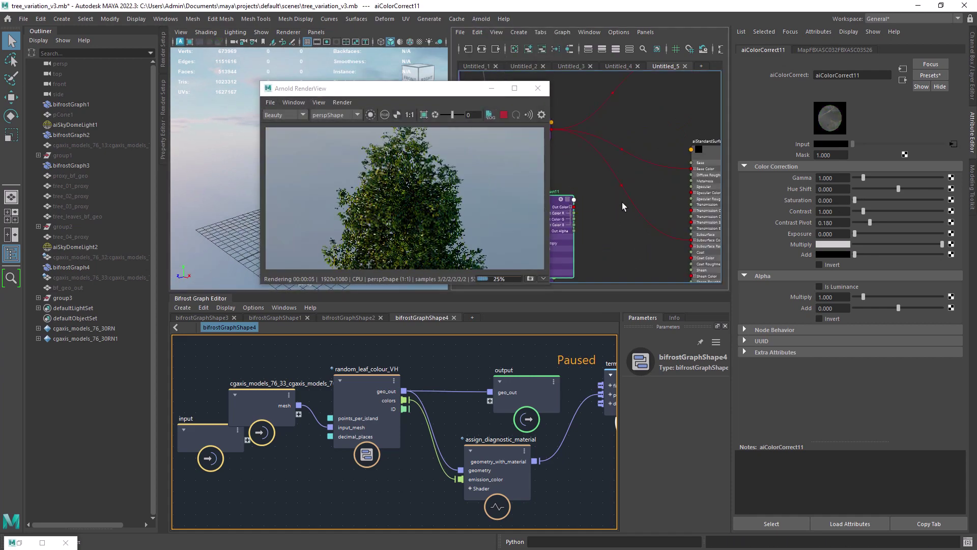
click(370, 115)
scroll(219, 163, up, 5)
Set the specular roughness aiColorCorrect's contrast to 1.176 and exposure to 1.000, and inspect the leaves in a region render
drag(863, 211, 867, 211)
drag(854, 233, 858, 233)
alt+middle_drag(620, 163, 664, 155)
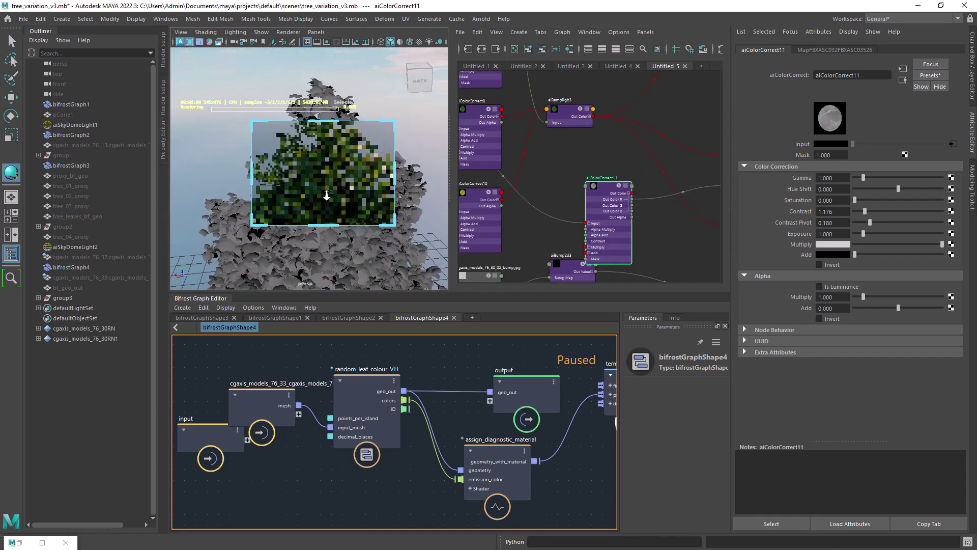
scroll(326, 195, up, 5)
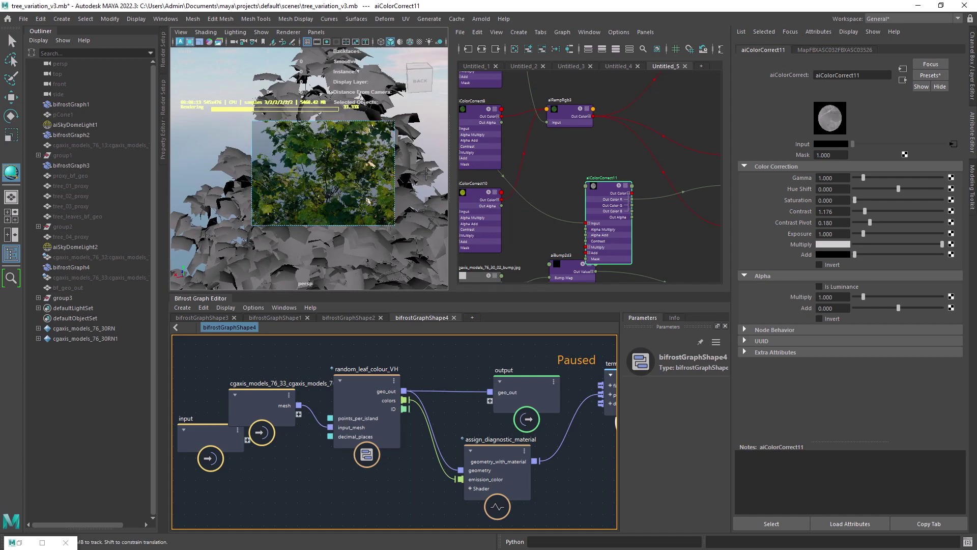
scroll(309, 157, down, 5)
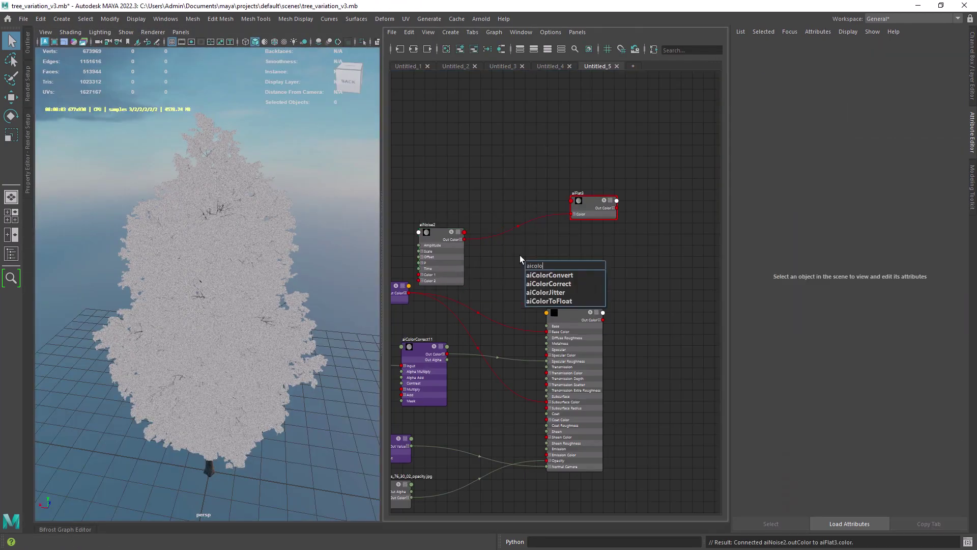
Insert an aiColorCorrect between aiNoise2 and aiFlat3 and set its gamma to 0.351, contrast to 2.515 and exposure to 1.170
click(520, 255)
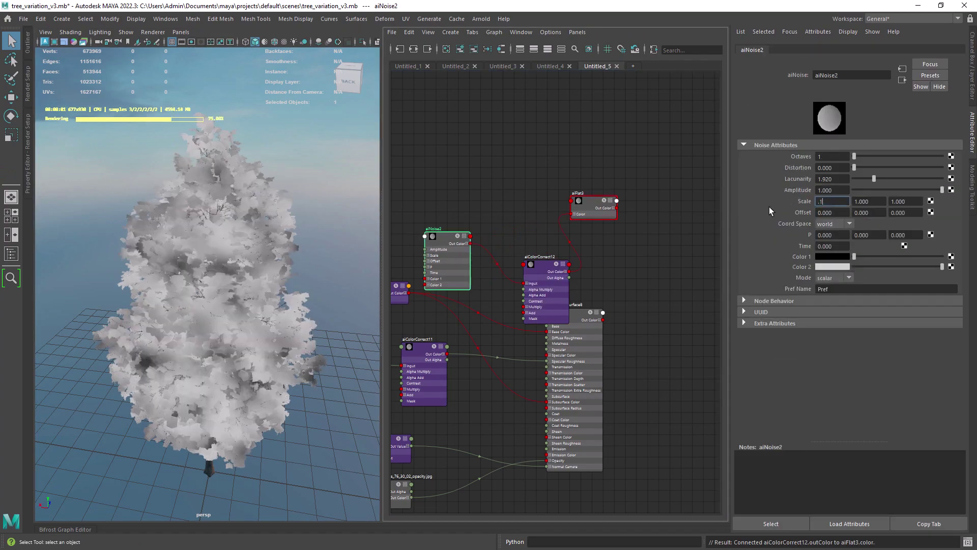
drag(867, 156, 878, 156)
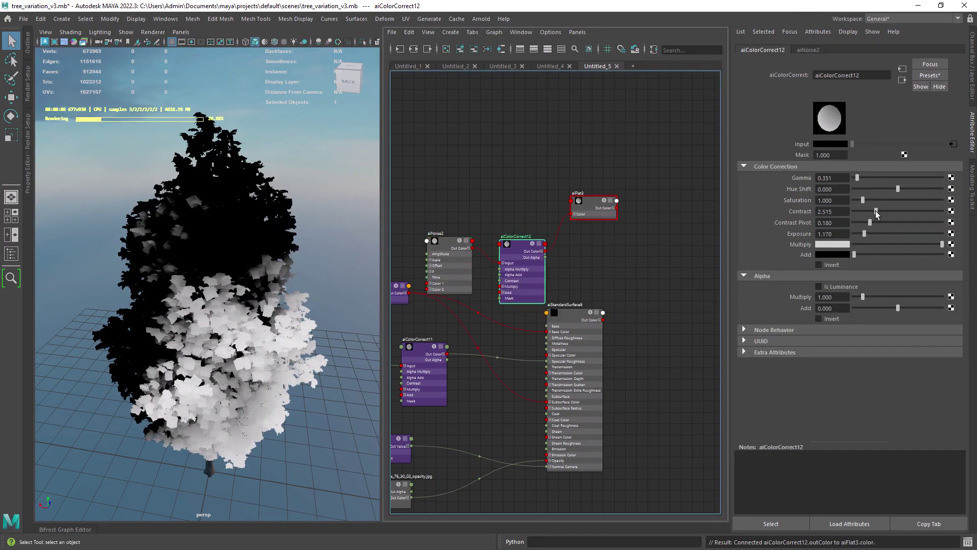
drag(509, 263, 543, 251)
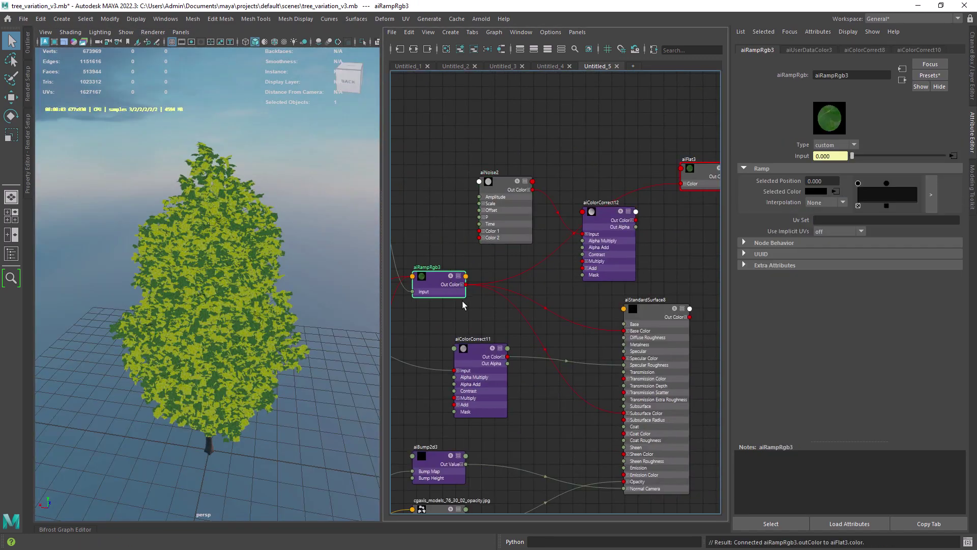
Pass the ramp through aiColorCorrect9 with hue shift -0.146, saturation 2.047 and exposure 1.111, masked by the noise colour correction's red output
drag(462, 301, 561, 315)
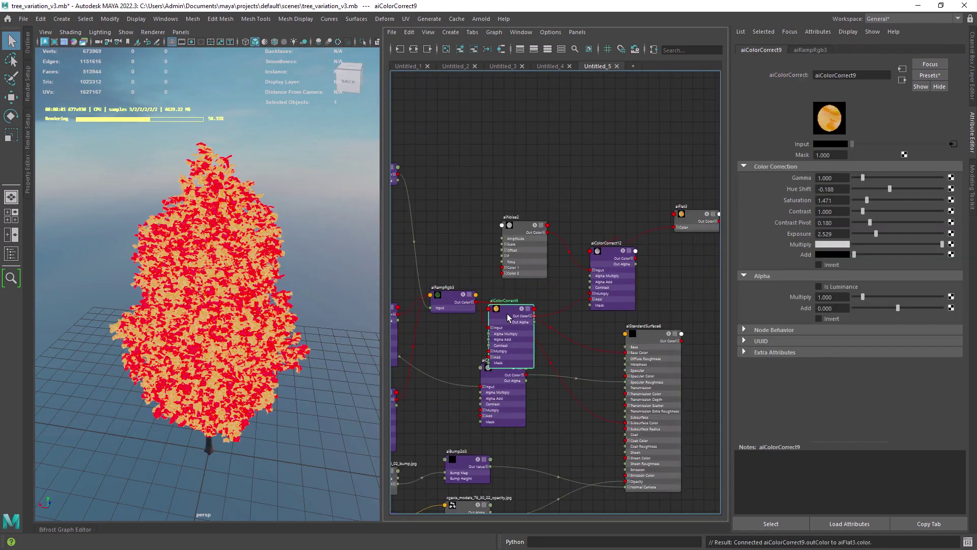
click(867, 184)
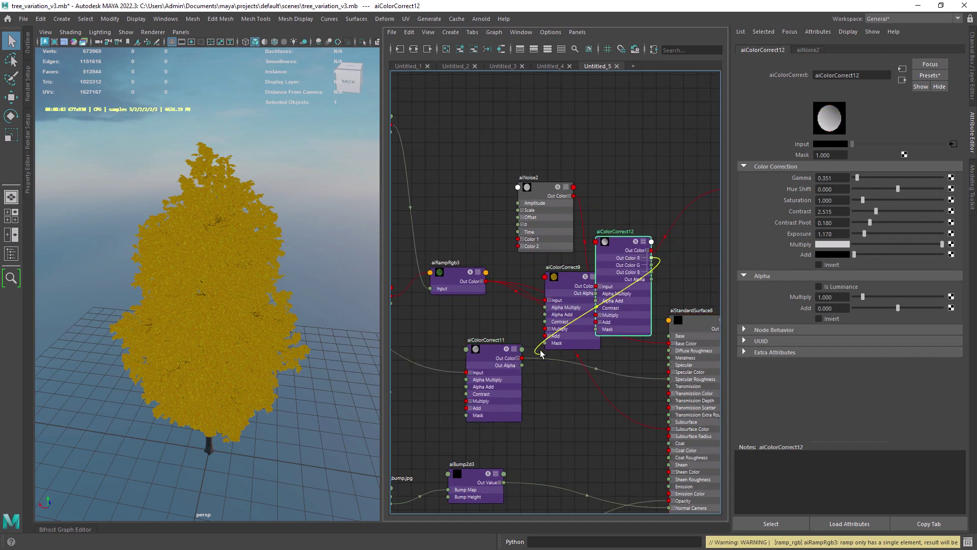
drag(541, 352, 550, 341)
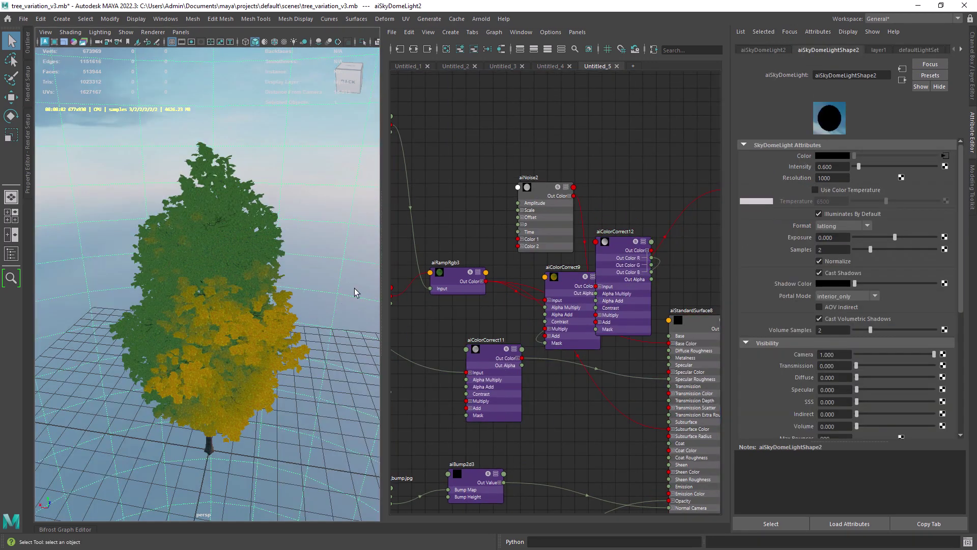
Connect aiColorCorrect9's colour output to the aiStandardSurface's base and subsurface colours
drag(554, 278, 543, 276)
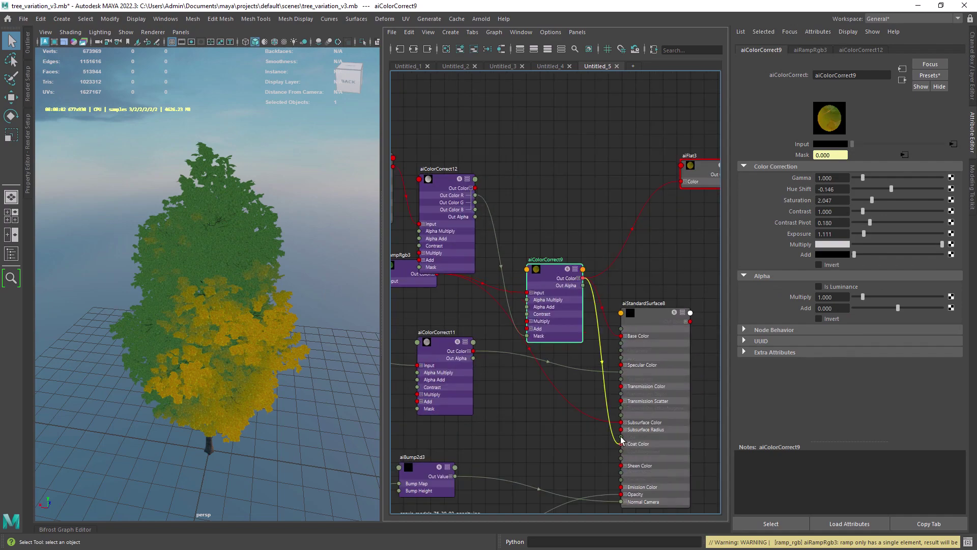
click(619, 278)
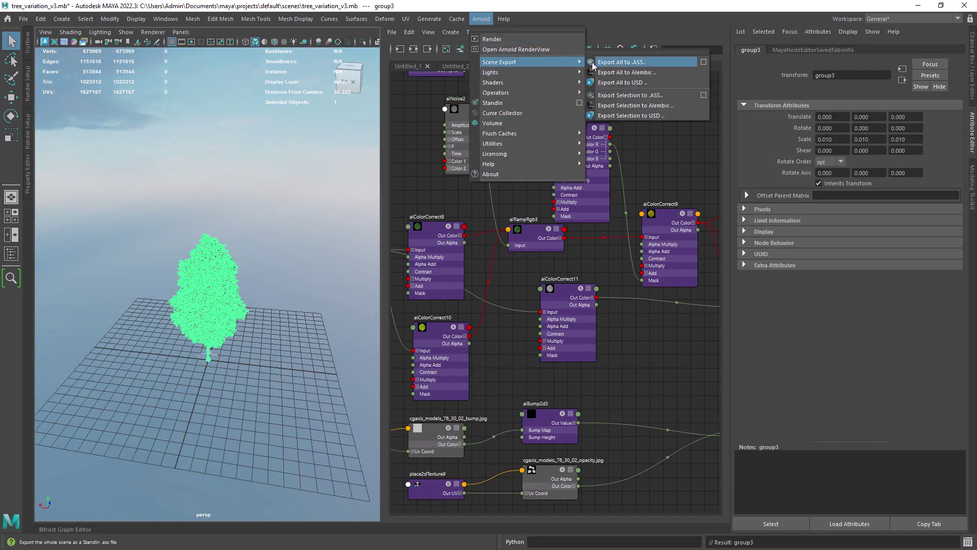
Open Arnold's .ass scene export with group3 selected
click(591, 62)
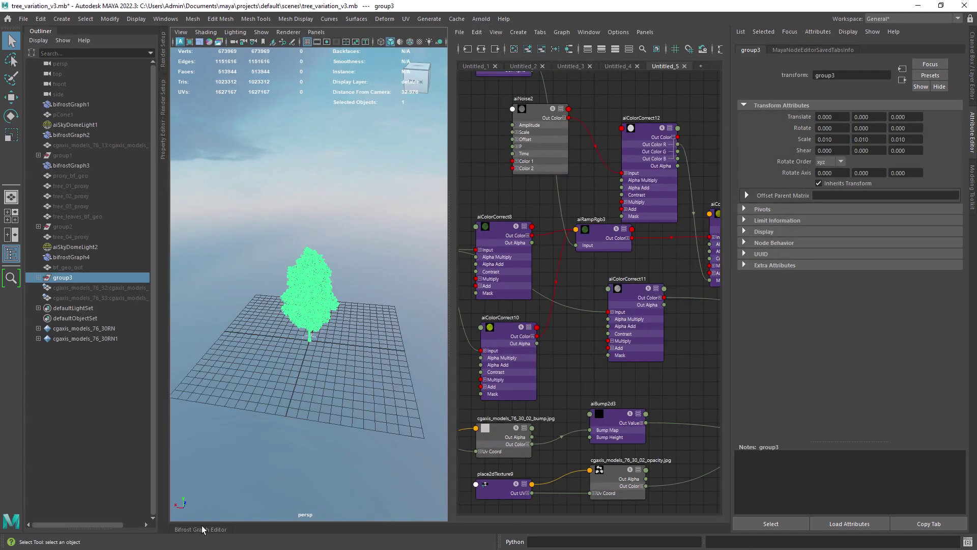
Examine the bifrostGraph3 proxy graph from its mesh inputs through merge_geometry, mesh_to_volume and volume_to_mesh to the output
click(202, 529)
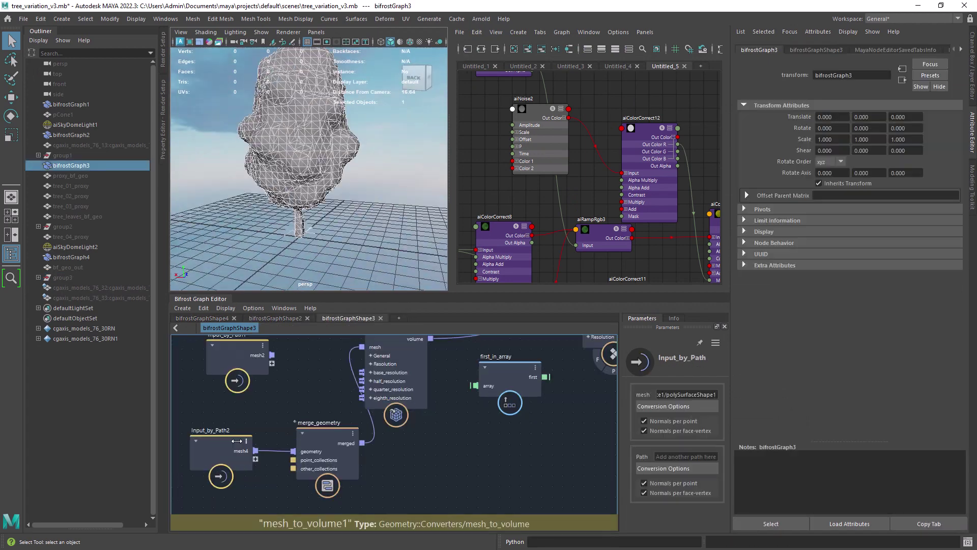
drag(237, 440, 234, 424)
click(98, 288)
shift+click(98, 299)
drag(320, 434, 298, 408)
alt+middle_drag(324, 368, 279, 427)
drag(341, 388, 335, 386)
mouse_move(725, 400)
mouse_down()
mouse_move(726, 465)
mouse_move(722, 394)
mouse_up()
alt+middle_drag(453, 360, 329, 386)
drag(451, 402, 411, 395)
alt+middle_drag(440, 388, 350, 441)
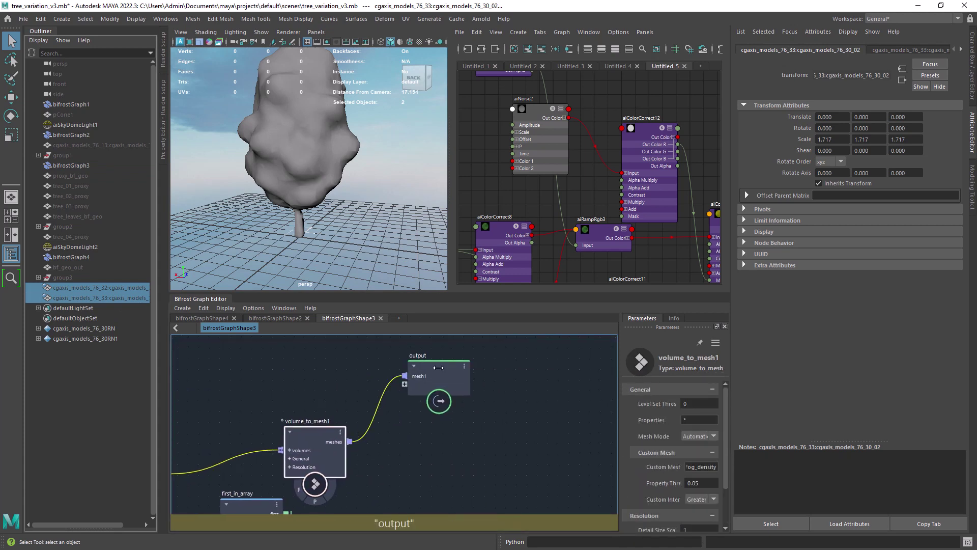
drag(438, 367, 435, 370)
Pause the proxy graph and show tree_01_proxy to inspect its shape
key(p)
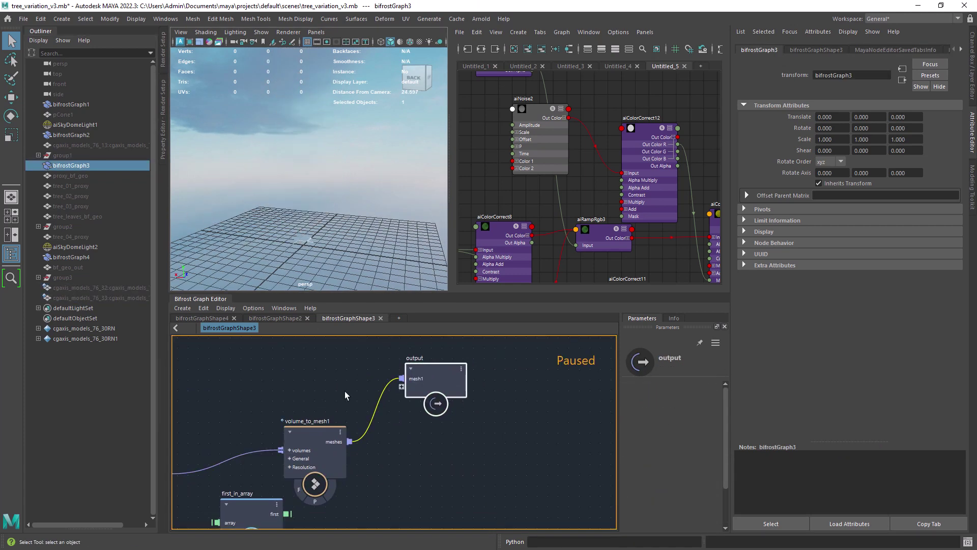
click(81, 185)
key(h)
click(368, 203)
alt+drag(368, 202, 316, 228)
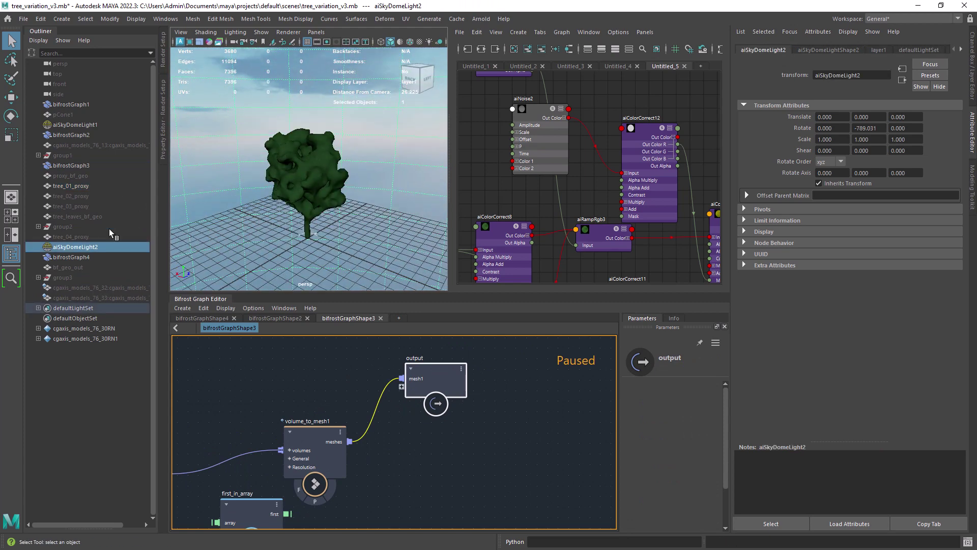
Hide tree_01_proxy and inspect tree_02_proxy and tree_03_proxy one at a time
click(93, 188)
key(ctrl+h)
click(89, 197)
key(shift+h)
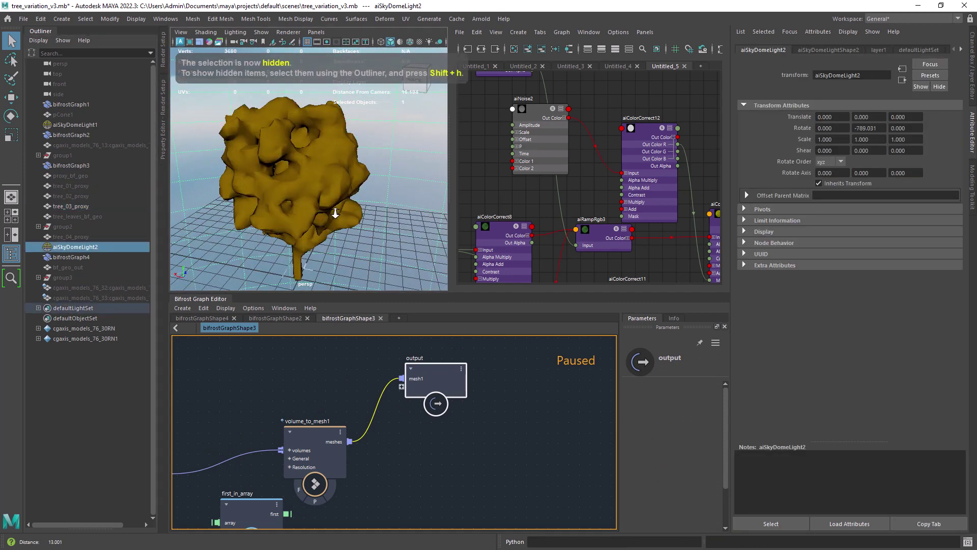
alt+right_drag(335, 213, 297, 208)
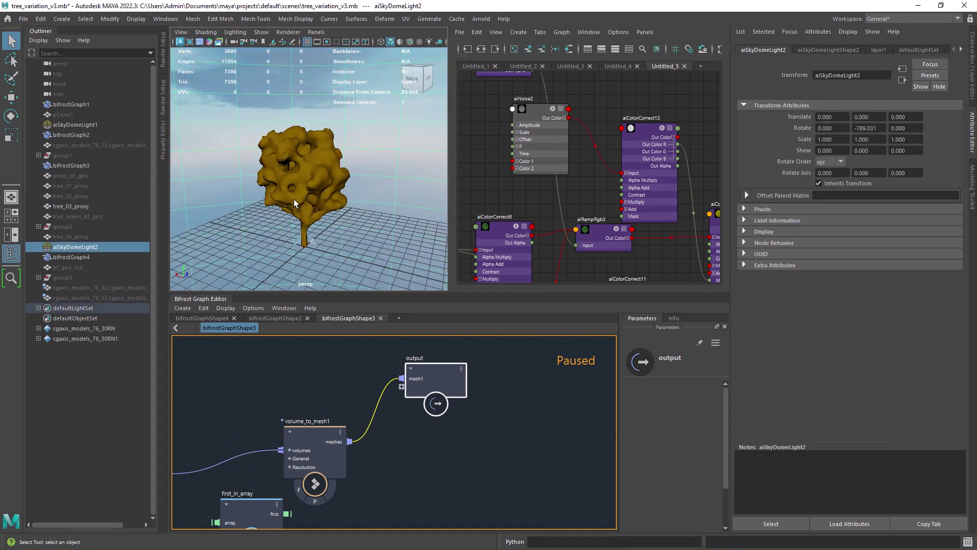
Hide tree_03_proxy, then show tree_04_proxy for inspection and hide it again
click(297, 206)
key(ctrl+h)
click(105, 214)
click(105, 210)
click(118, 235)
key(shift+h)
click(358, 190)
alt+drag(356, 192, 254, 189)
alt+right_drag(239, 217, 218, 199)
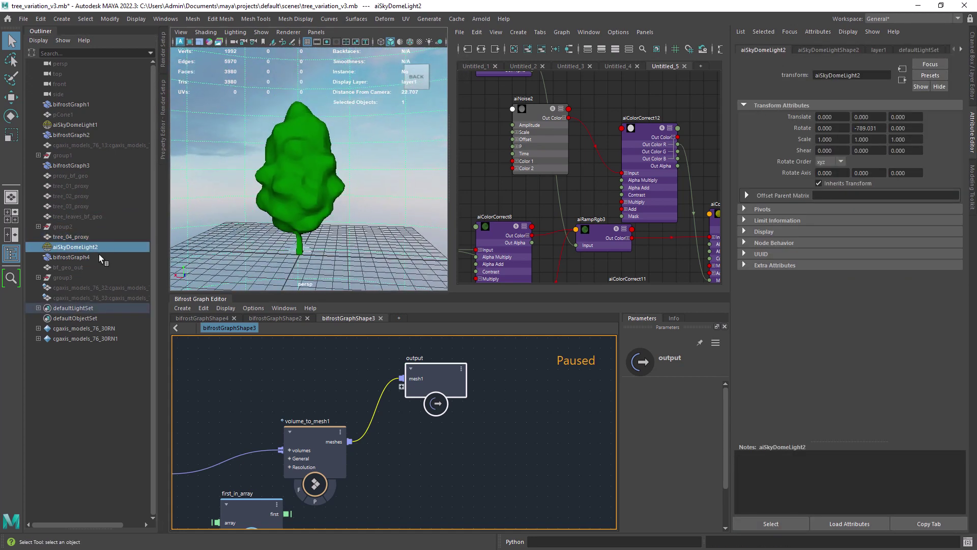
click(102, 237)
key(ctrl+h)
Add a new terminal node to bifrostGraphShape1
alt+right_drag(356, 407, 423, 420)
alt+middle_drag(422, 421, 346, 384)
alt+right_drag(346, 385, 247, 382)
alt+middle_drag(247, 382, 308, 394)
key(Tab)
text(terminal)
key(Return)
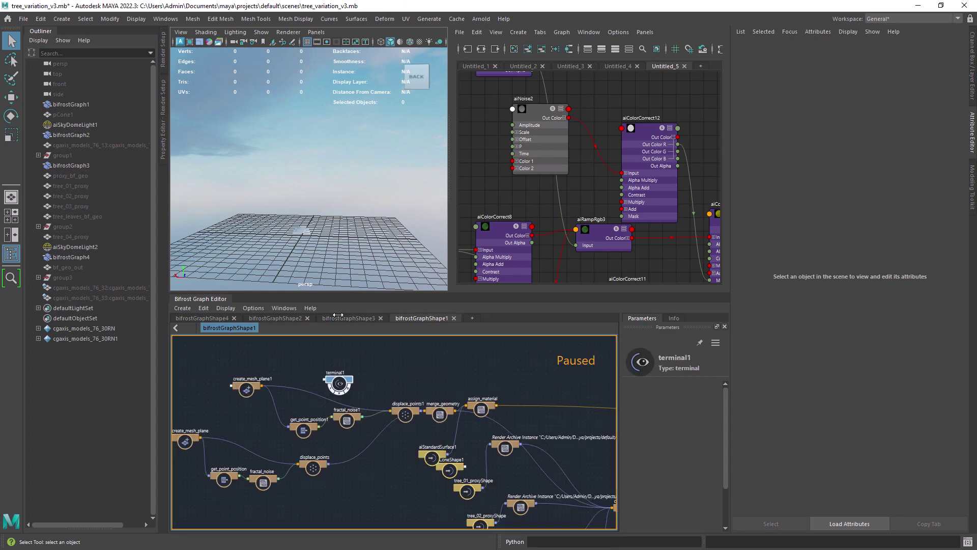
Preview create_mesh_plane1's plane by connecting its output to terminal1's proxy input
alt+right_drag(296, 361, 346, 376)
drag(246, 361, 386, 367)
alt+right_drag(357, 167, 306, 147)
alt+drag(306, 147, 351, 178)
scroll(324, 229, down, 10)
click(325, 240)
click(227, 358)
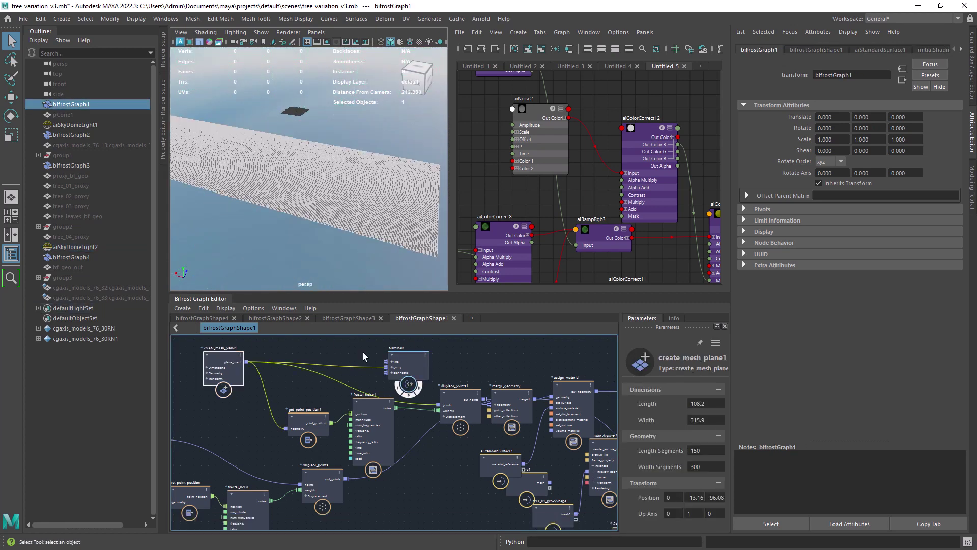
Space out the terrain nodes and preview the displaced plane by connecting displace_points1 to terminal1
drag(407, 355, 432, 344)
drag(369, 404, 366, 402)
drag(307, 417, 286, 432)
drag(458, 395, 417, 385)
drag(432, 349, 488, 341)
drag(442, 390, 465, 351)
click(283, 234)
alt+drag(284, 234, 346, 199)
alt+right_drag(346, 199, 307, 170)
scroll(446, 382, down, 3)
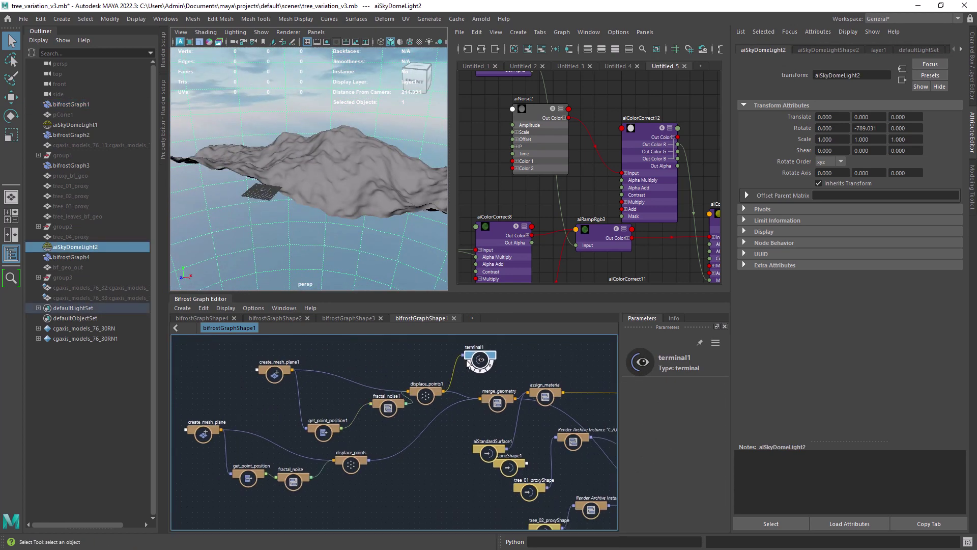
Connect the second terrain's displace_points output to terminal1 and inspect both displaced planes
drag(479, 355, 418, 465)
scroll(379, 488, up, 3)
drag(365, 422, 410, 439)
alt+drag(303, 226, 311, 194)
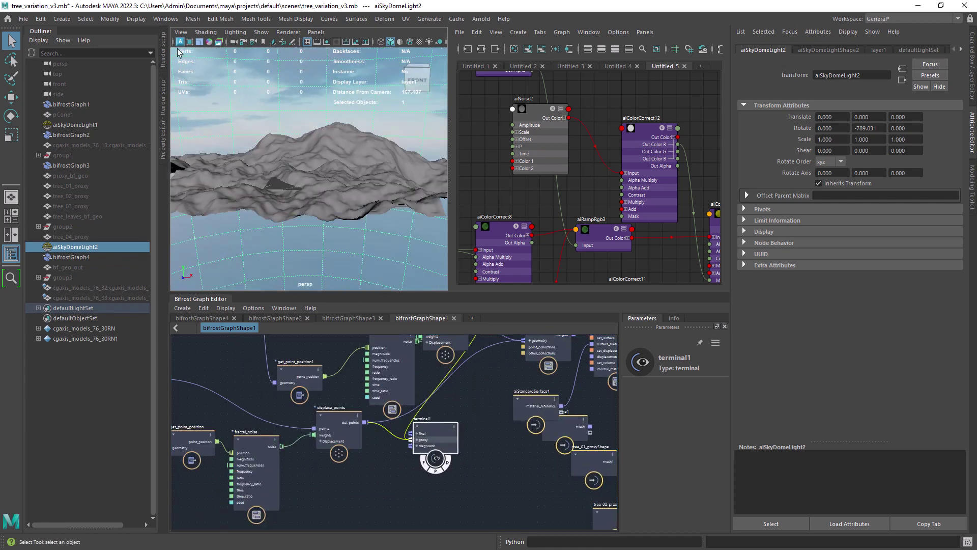
Frame the terrain with the 1920 x 1080 resolution gate and lighten aiStandardSurface1's green base colour
click(226, 45)
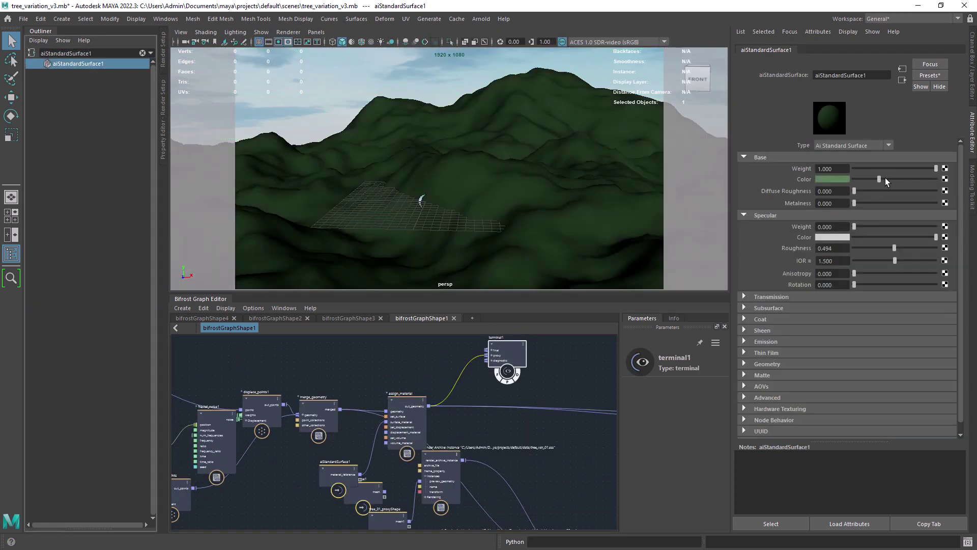
drag(885, 178, 887, 179)
Connect assign_material's out_geometry to terminal1 and move the original terminal node out of the way
alt+middle_drag(483, 391, 288, 402)
drag(305, 360, 442, 359)
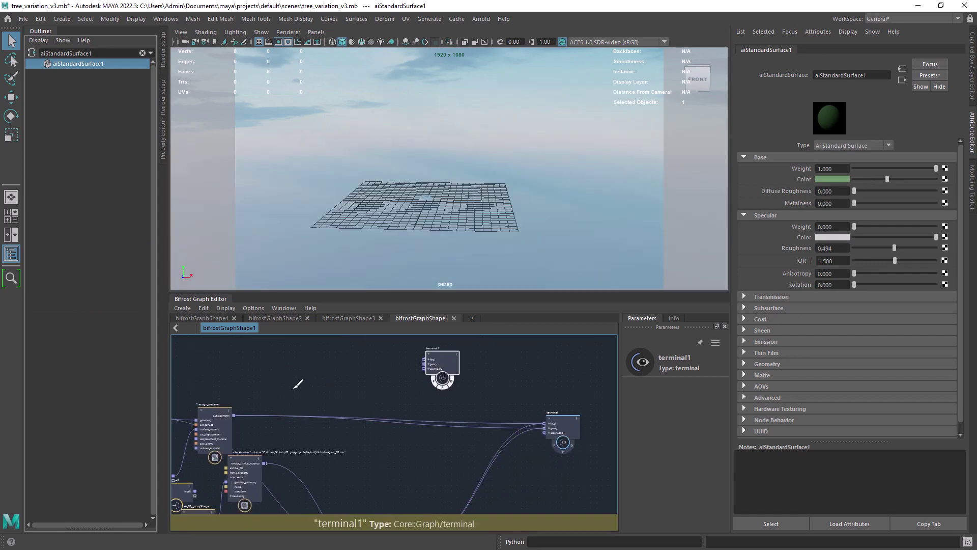
drag(234, 415, 436, 347)
drag(560, 411, 530, 524)
Add a custom_scatter_cgs node and connect assign_material's out_geometry to its ground input
click(426, 419)
key(Tab)
text(cgs)
key(Return)
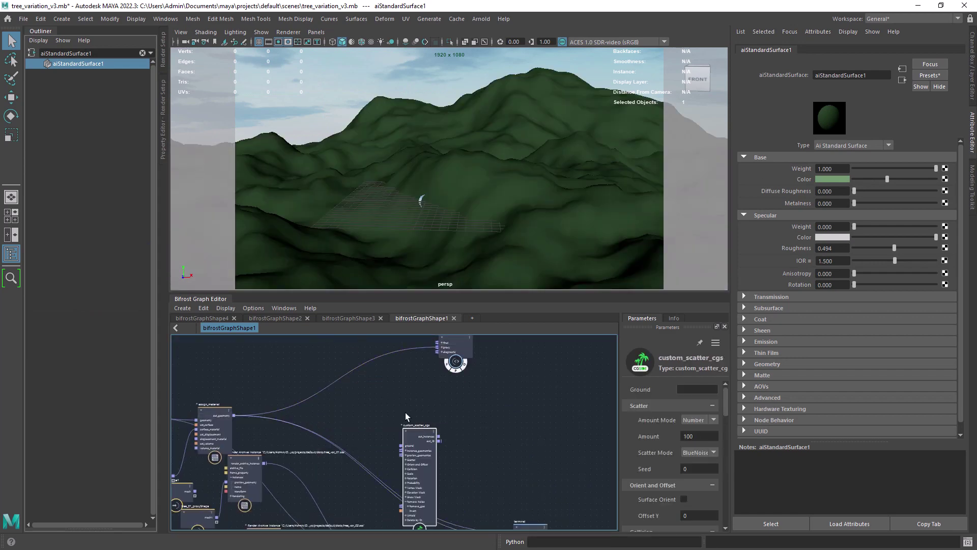
scroll(351, 388, up, 4)
drag(237, 430, 427, 404)
Move custom_scatter_cgs and terminal1 away from the existing nodes into an empty area of the graph
alt+middle_drag(404, 430, 407, 376)
scroll(448, 417, down, 5)
drag(354, 410, 582, 414)
drag(382, 375, 607, 375)
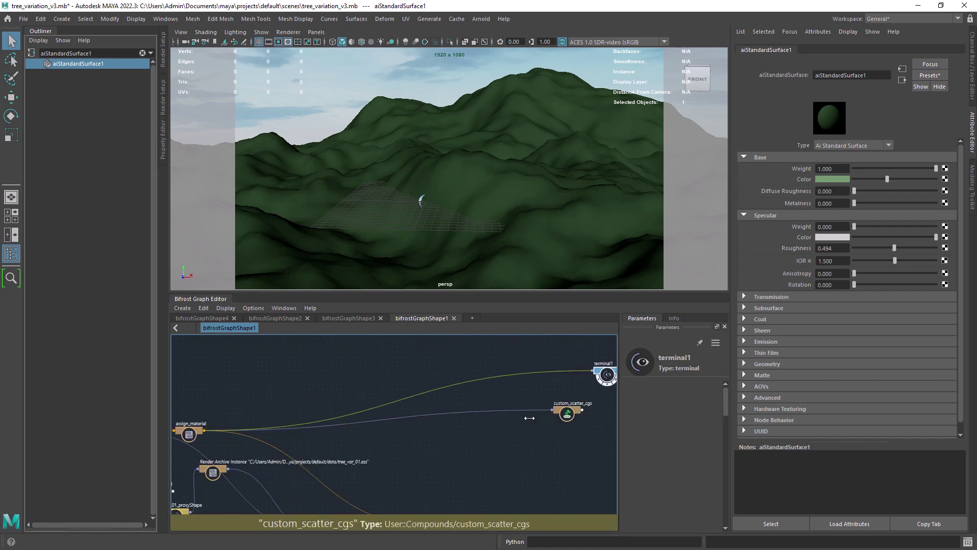
alt+middle_drag(527, 417, 247, 403)
drag(287, 399, 400, 446)
drag(328, 359, 548, 378)
alt+middle_drag(424, 392, 425, 337)
click(405, 377)
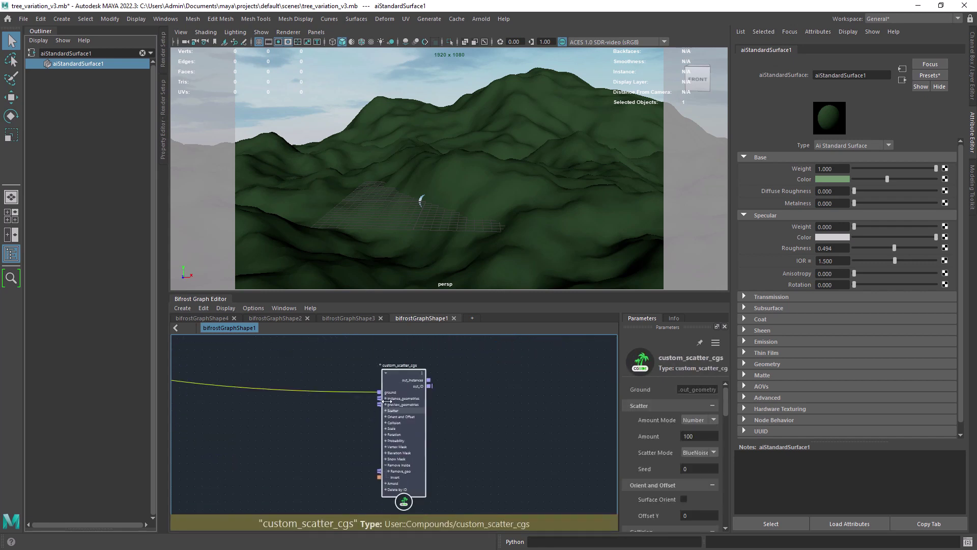
Add a render_archive_instance node and load tree_var_01.ass from the project's data folder as its archive file
alt+right_drag(274, 433, 308, 427)
click(308, 427)
key(Tab)
click(307, 441)
click(716, 389)
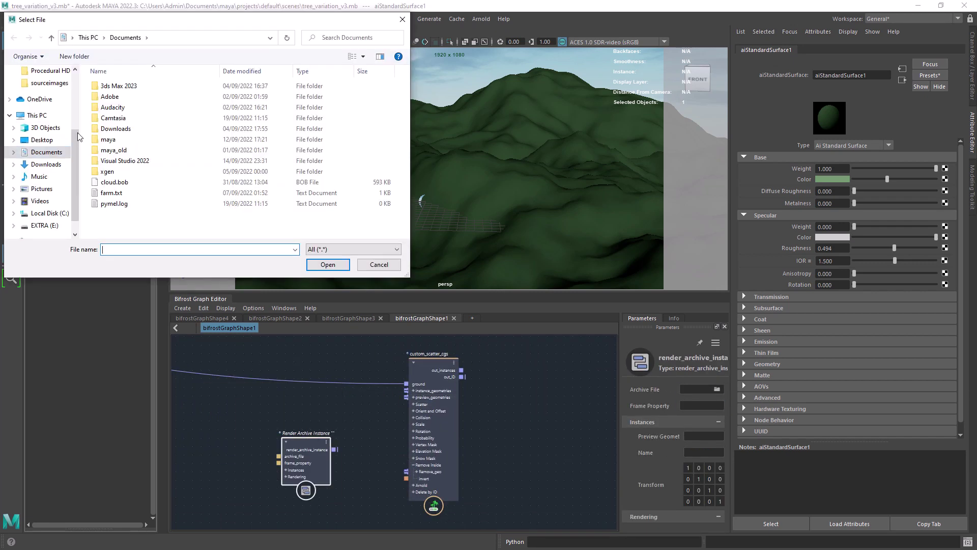
click(40, 120)
double_click(142, 108)
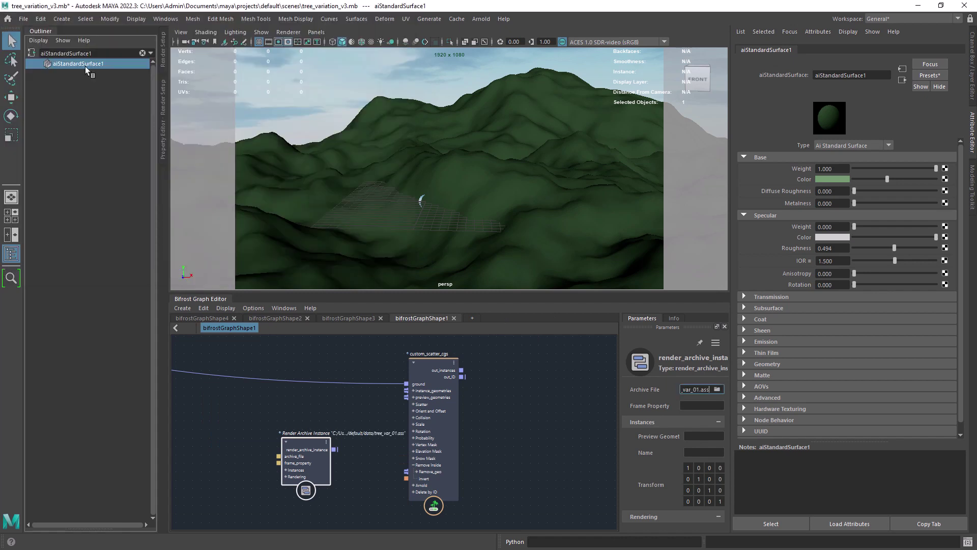
Use tree_01_proxy as the archive instance's preview geometry and connect the instance to the scatter's instance_geometries
click(72, 186)
middle_drag(250, 415, 223, 444)
scroll(247, 422, up, 3)
click(303, 412)
scroll(285, 392, up, 2)
drag(224, 389, 452, 361)
Connect custom_scatter_cgs's out_instances to terminal1's proxy input
scroll(306, 433, down, 2)
alt+middle_drag(498, 400, 384, 477)
alt+right_drag(529, 396, 469, 395)
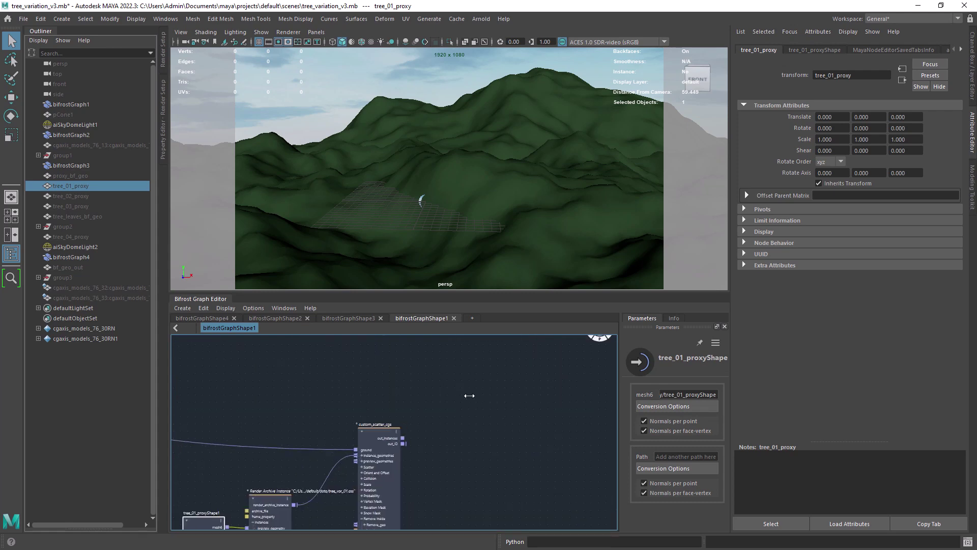
drag(478, 346, 443, 351)
drag(316, 429, 416, 364)
Add render archive instances for the remaining tree variations, with their proxies as preview geometry, to the scatter
alt+right_drag(414, 408, 327, 421)
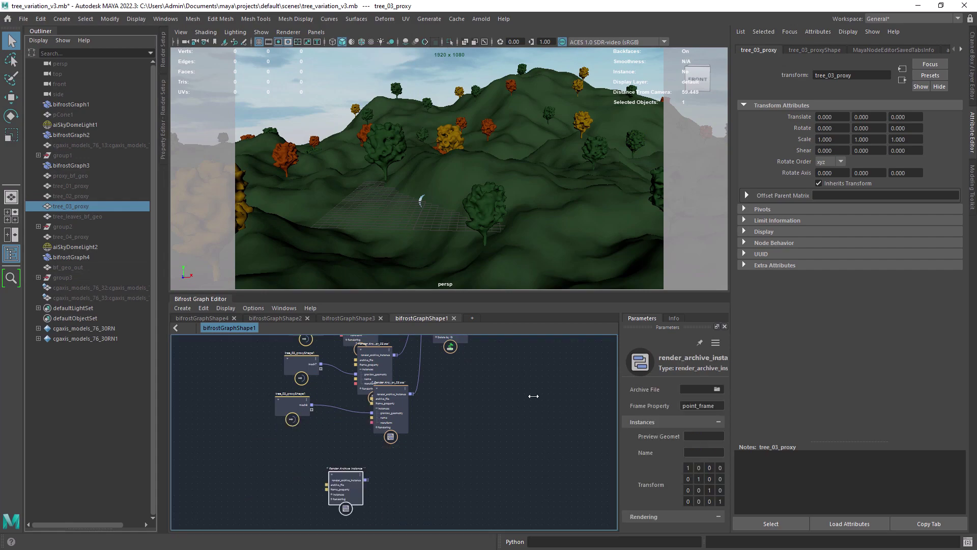
key(Tab)
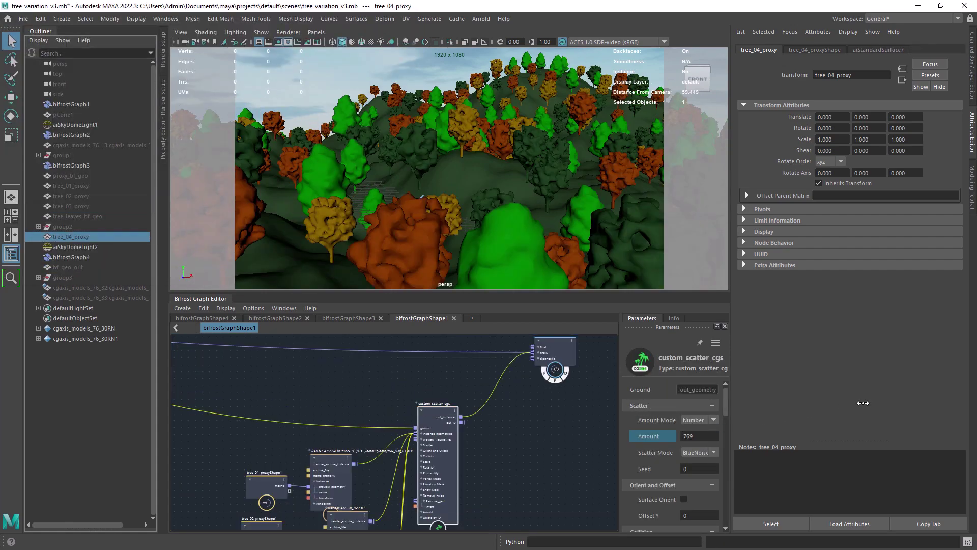
Raise the scatter's amount to 4472
drag(863, 403, 814, 421)
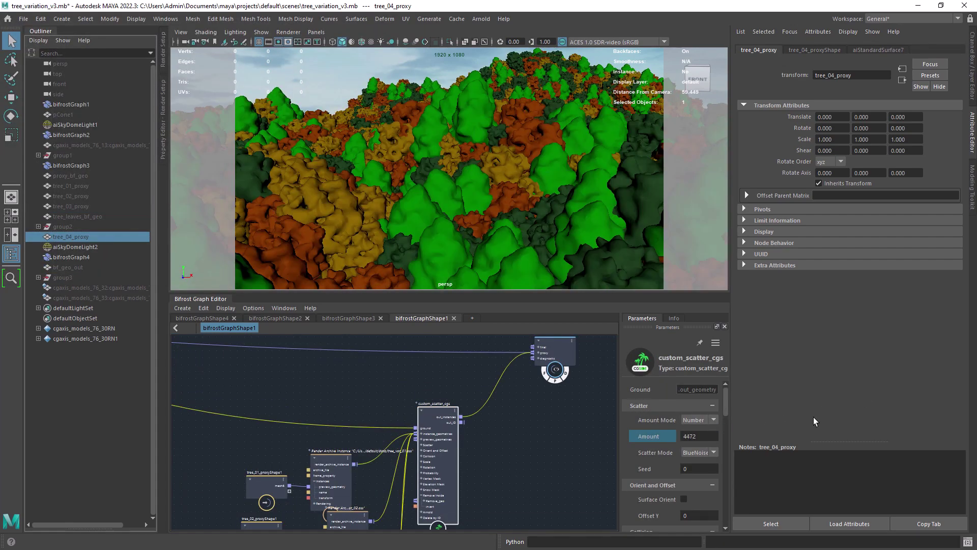
Set the scatter's minimum scale to 0.2 and maximum scale to 0.45
scroll(696, 443, down, 4)
double_click(692, 428)
text(0.2)
key(Return)
double_click(704, 446)
text(0.45)
key(Return)
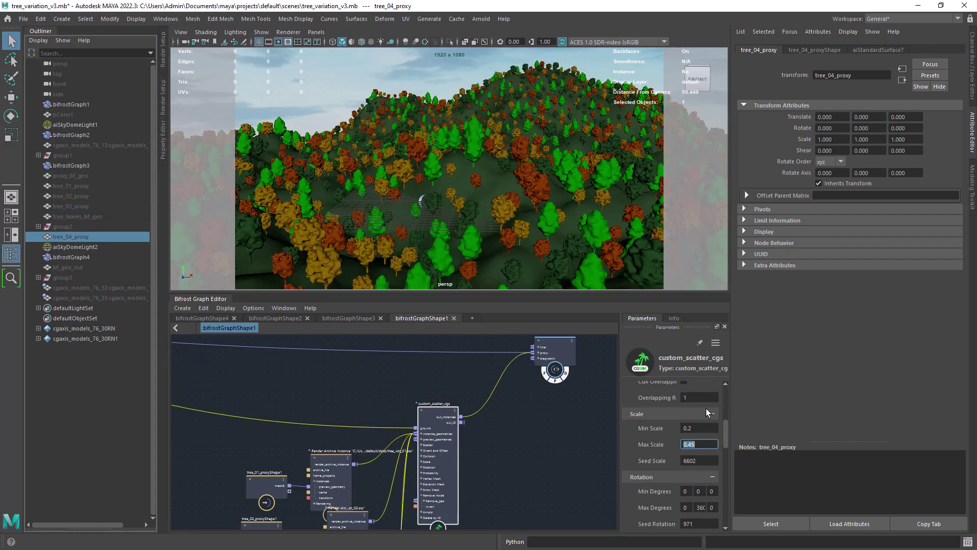
Raise the scatter's amount until the smaller trees densely cover the terrain
scroll(706, 409, up, 5)
drag(651, 436, 711, 436)
double_click(706, 437)
text(0.1)
key(Return)
click(695, 422)
click(693, 431)
drag(649, 436, 681, 434)
click(259, 41)
Set the scatter's Probability 4 and Probability 5 to 0
drag(725, 405, 726, 471)
scroll(520, 428, up, 2)
alt+middle_drag(520, 427, 517, 235)
alt+middle_drag(361, 510, 331, 524)
double_click(701, 455)
text(0)
key(Tab)
text(0)
key(Tab)
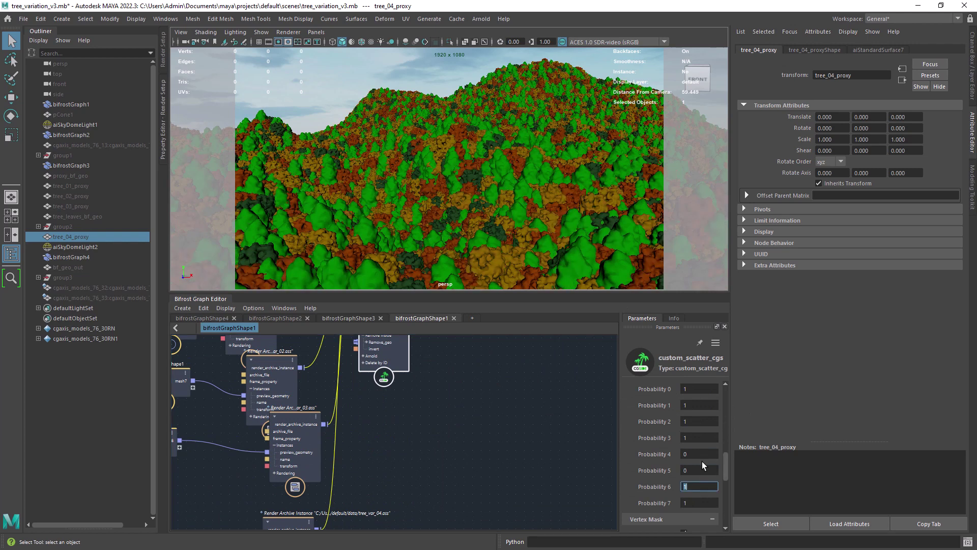
Lower the scatter's Probability 1 to 0.062, Probability 2 to 0.3407 and Probability 3 to 0.3819
drag(727, 463, 727, 445)
drag(654, 456, 552, 457)
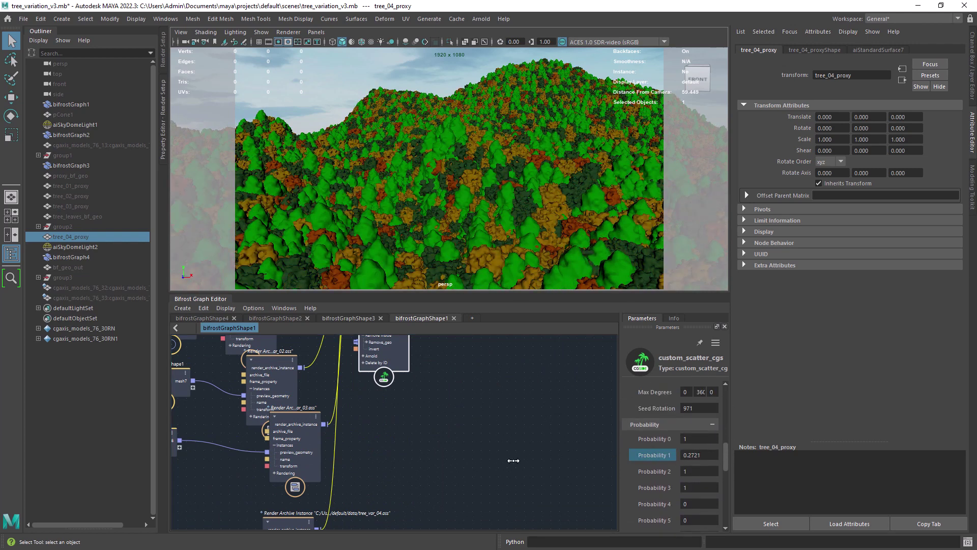
drag(615, 478, 546, 478)
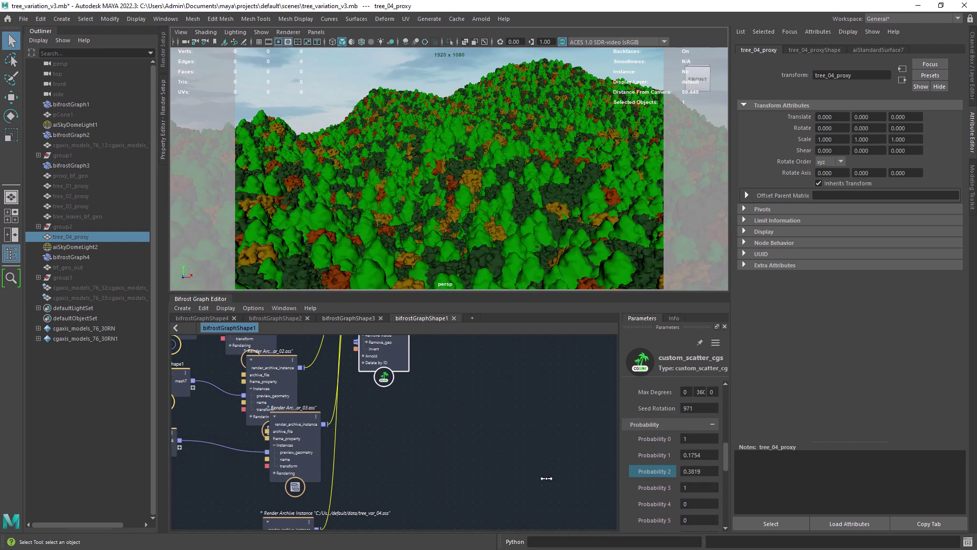
text(0)
key(Tab)
drag(659, 471, 660, 471)
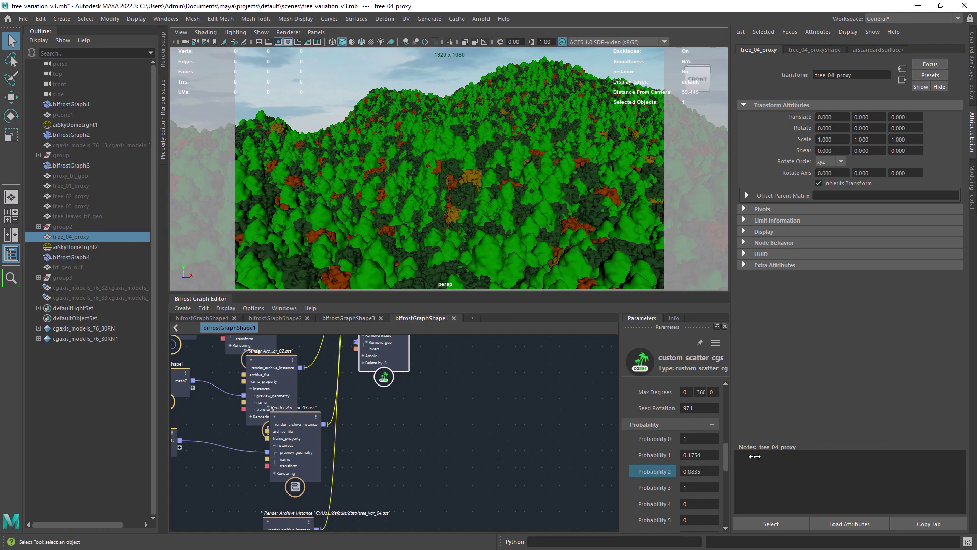
drag(755, 457, 853, 443)
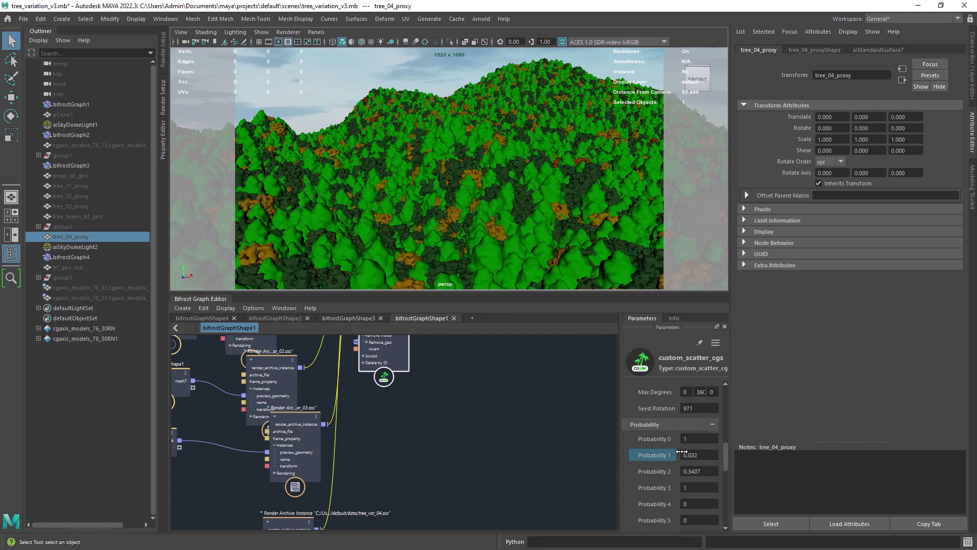
drag(657, 489, 585, 499)
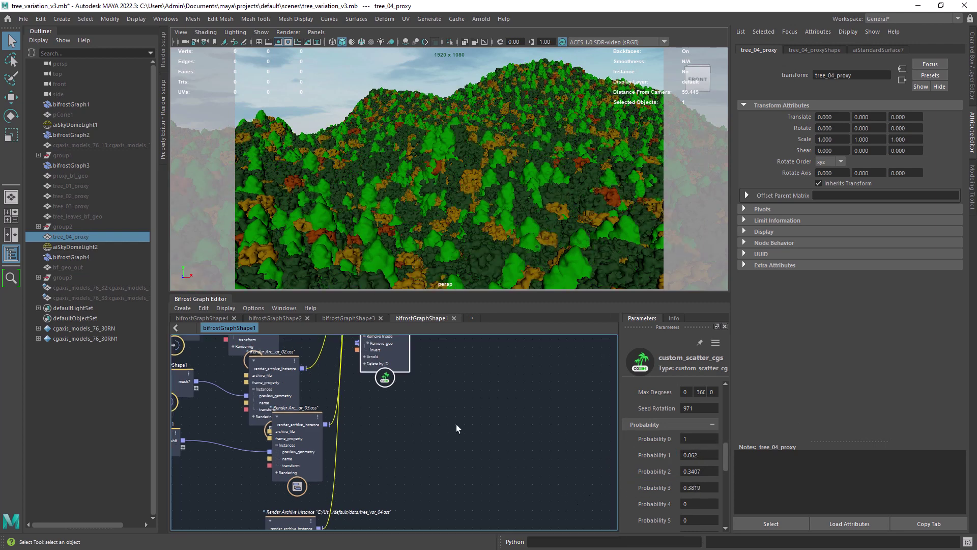
Examine the custom_scatter_cgs_WIP network feeding the other terminal and select its render archive instance for tree_var_02.ass
scroll(457, 426, down, 5)
alt+middle_drag(399, 399, 424, 364)
alt+middle_drag(374, 341, 450, 395)
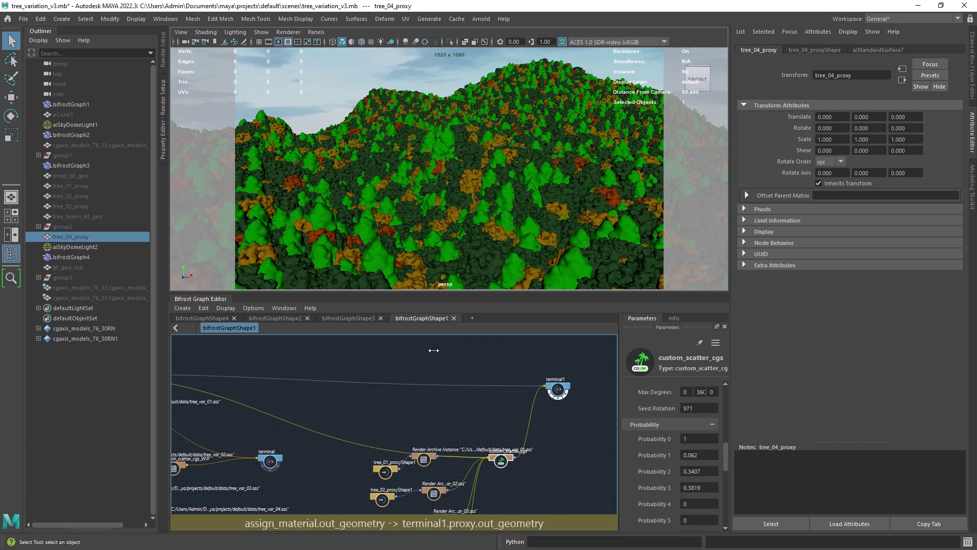
scroll(536, 407, up, 3)
alt+middle_drag(536, 407, 447, 414)
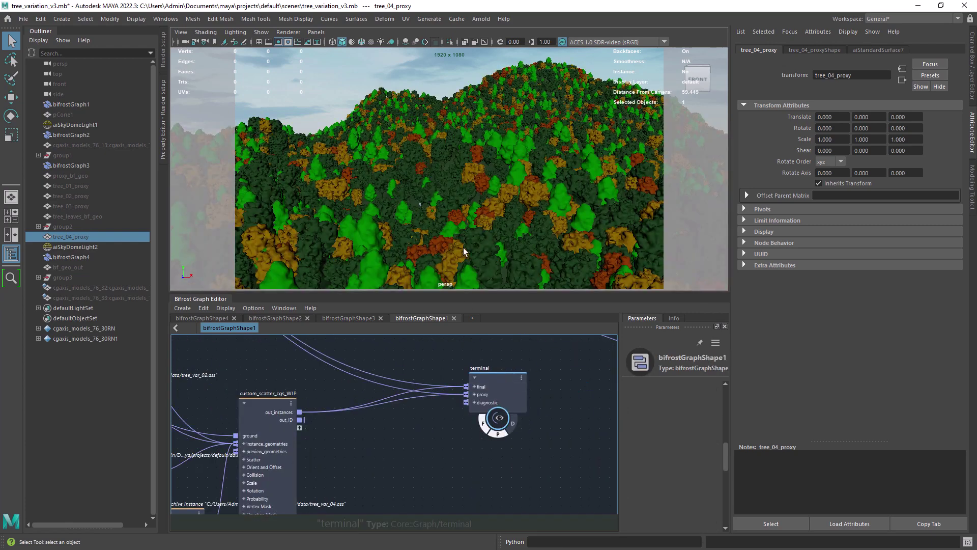
scroll(305, 387, down, 3)
alt+middle_drag(245, 351, 383, 372)
click(318, 444)
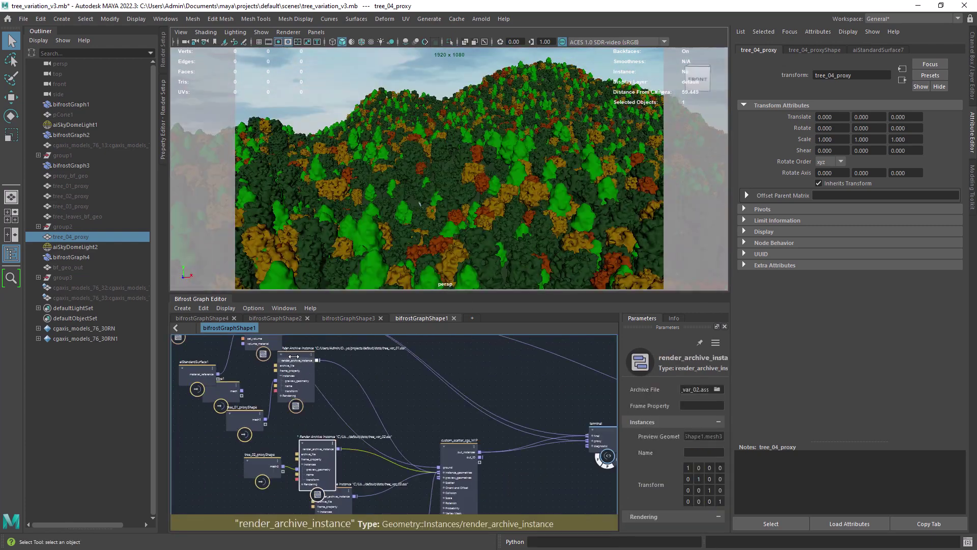